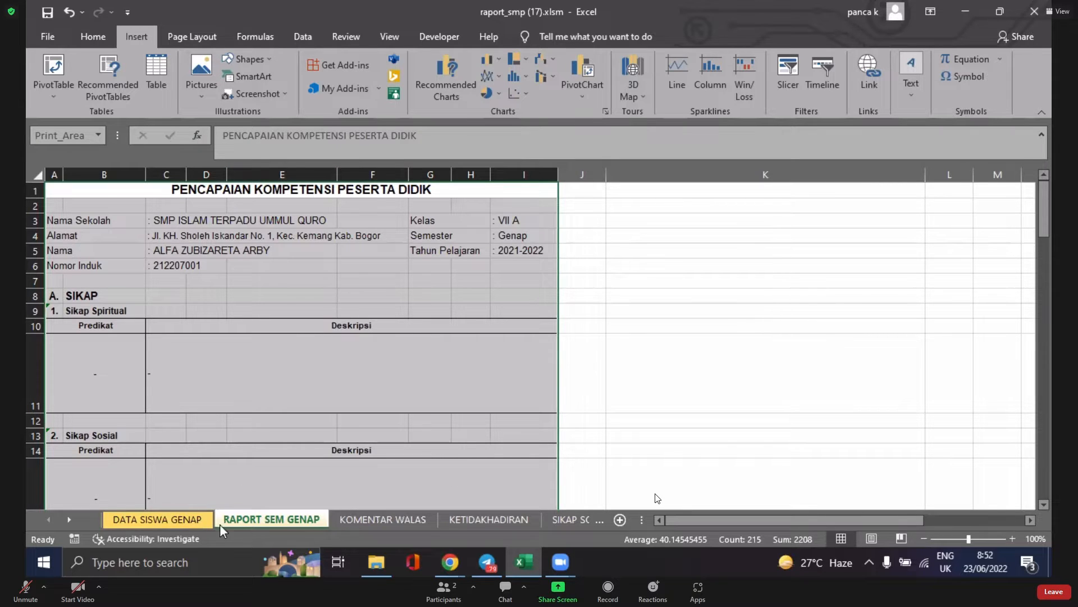
- Reactivate the RAPORT SEM GENAP sheet to bring up its form and generate the report for Siswa ID 1
left_click(204, 522)
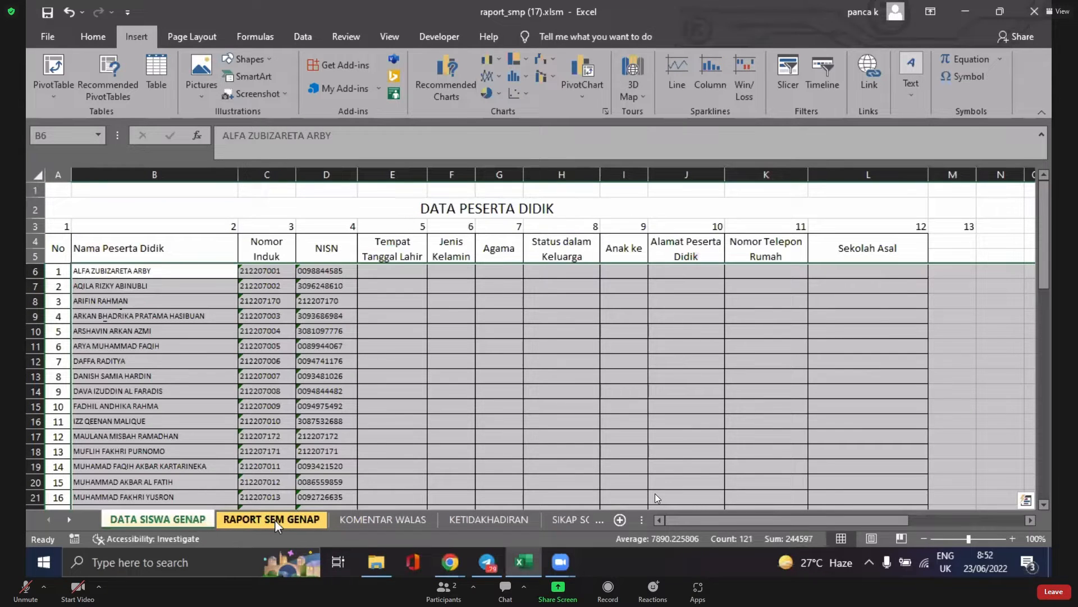
left_click(274, 520)
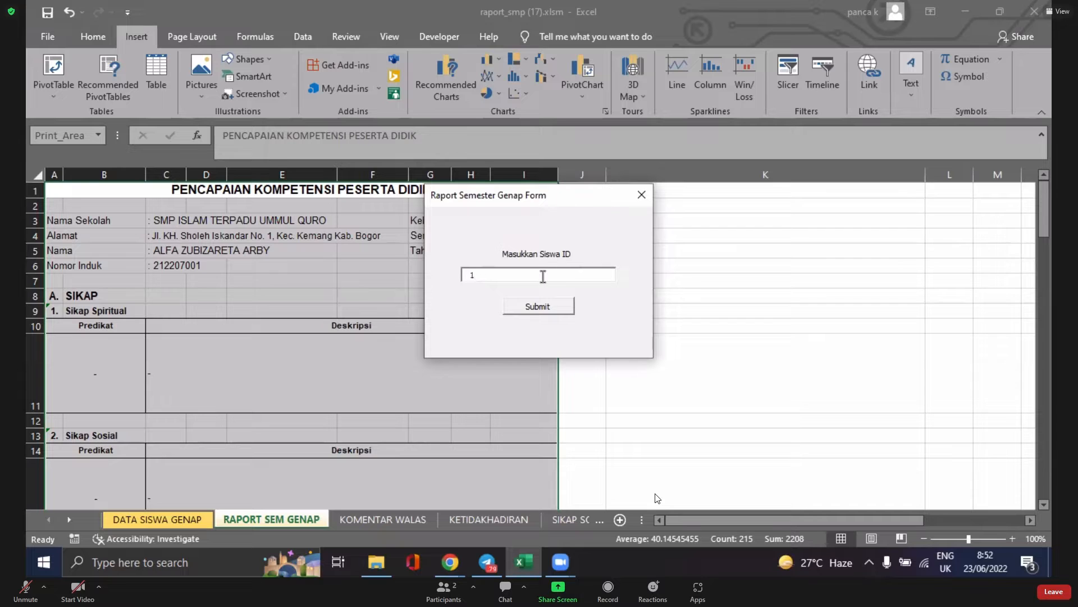
left_click(547, 311)
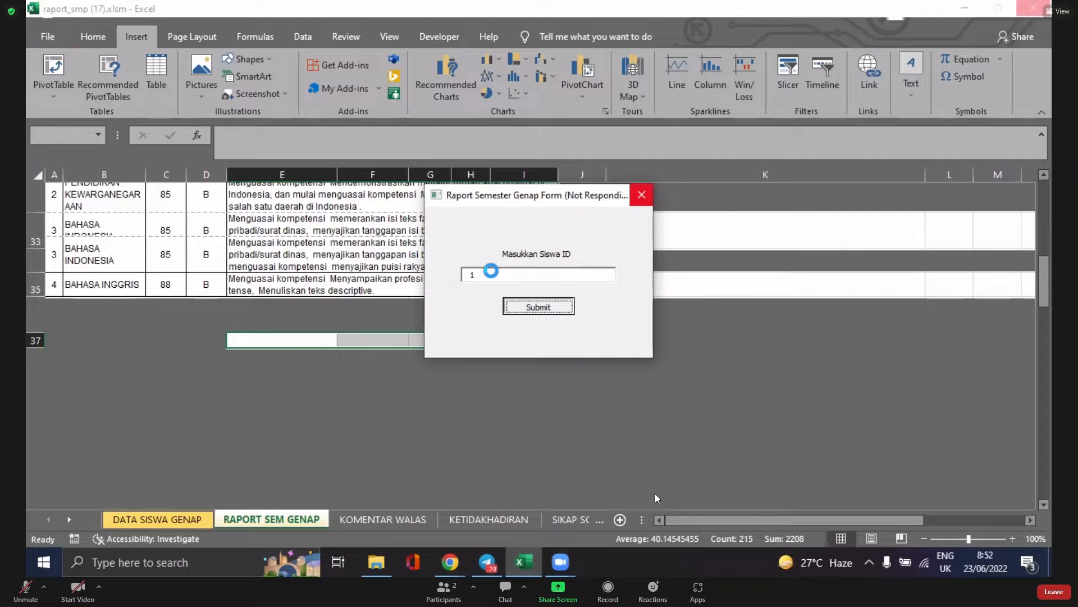
- Examine the generated report's Sikap section and the Pengetahuan grades and descriptions for each subject
scroll(359, 328, "up", 8)
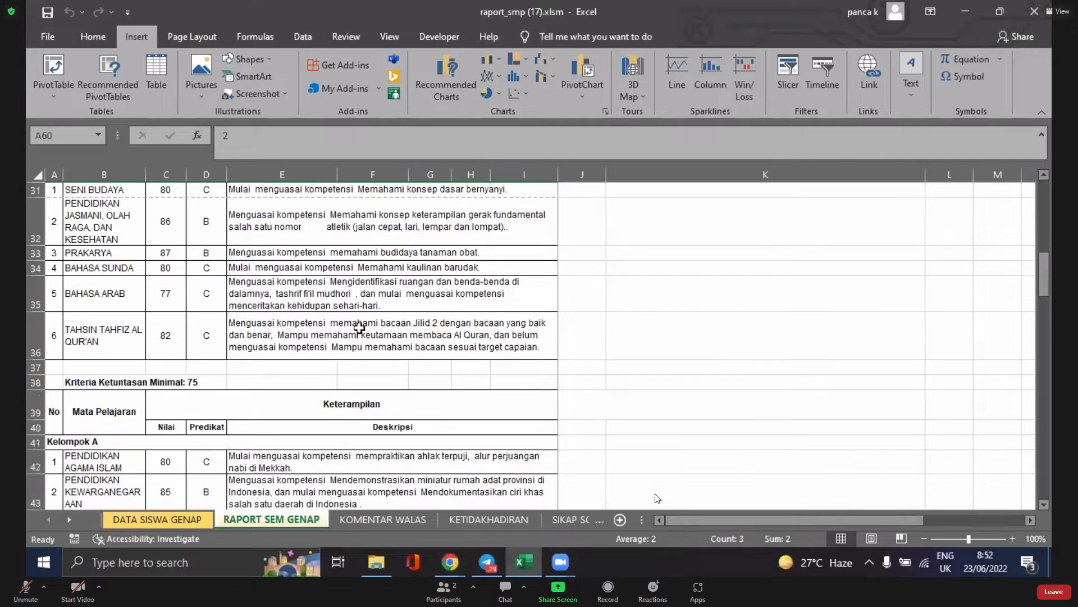
scroll(343, 334, "up", 6)
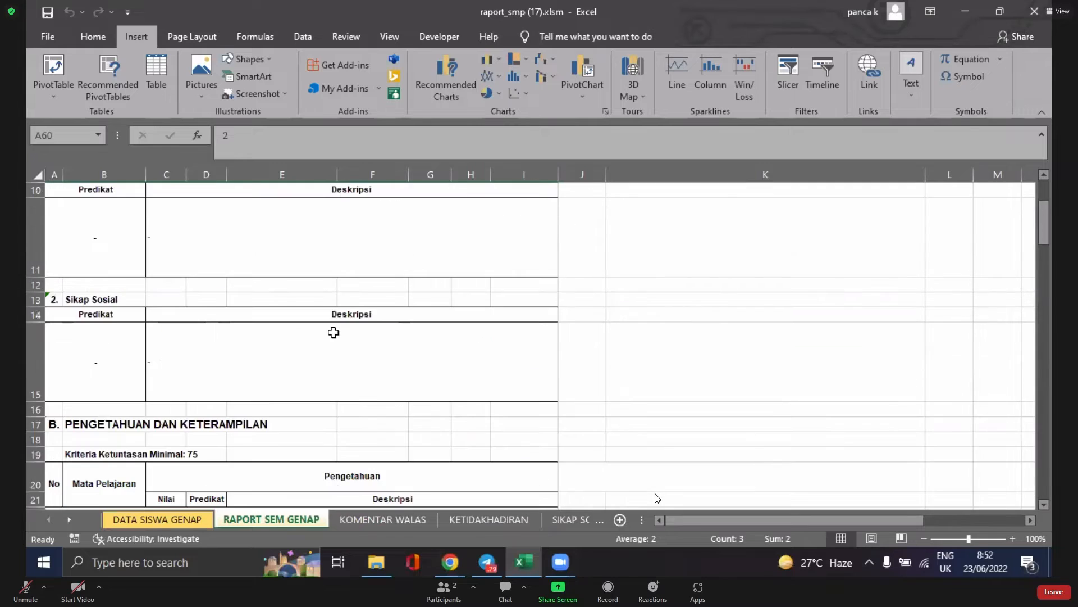
scroll(337, 331, "down", 6)
left_click(320, 286)
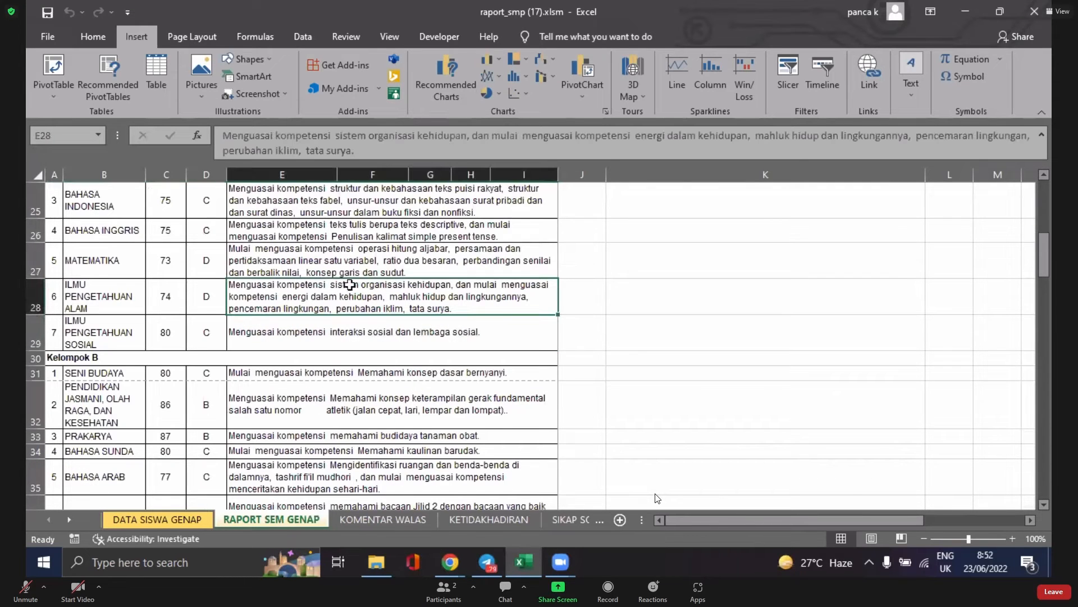
left_click(333, 318)
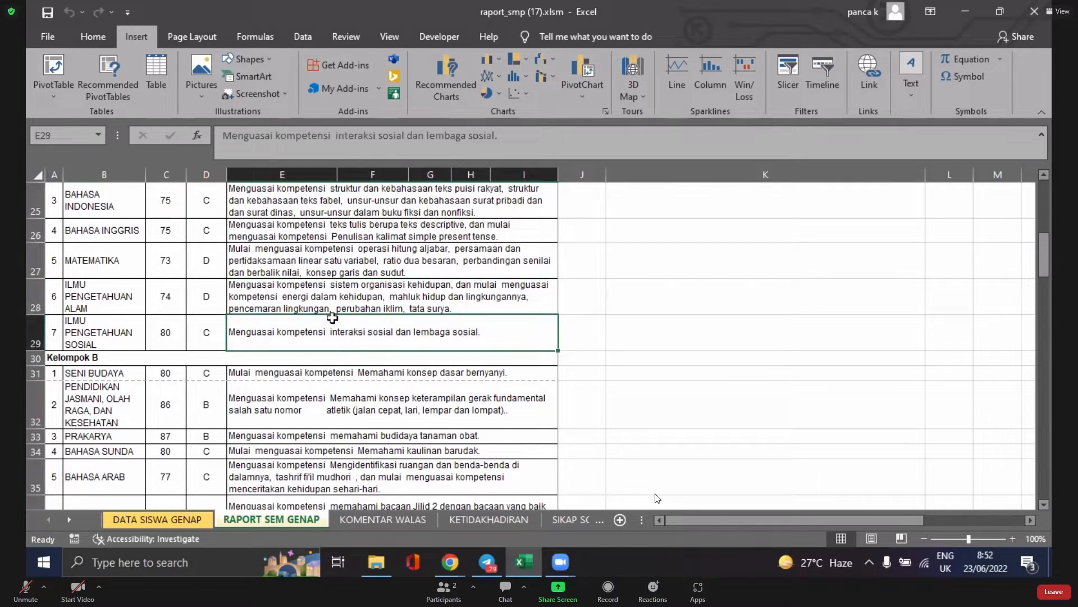
left_click(283, 298)
left_click(292, 251)
scroll(298, 255, "up", 1)
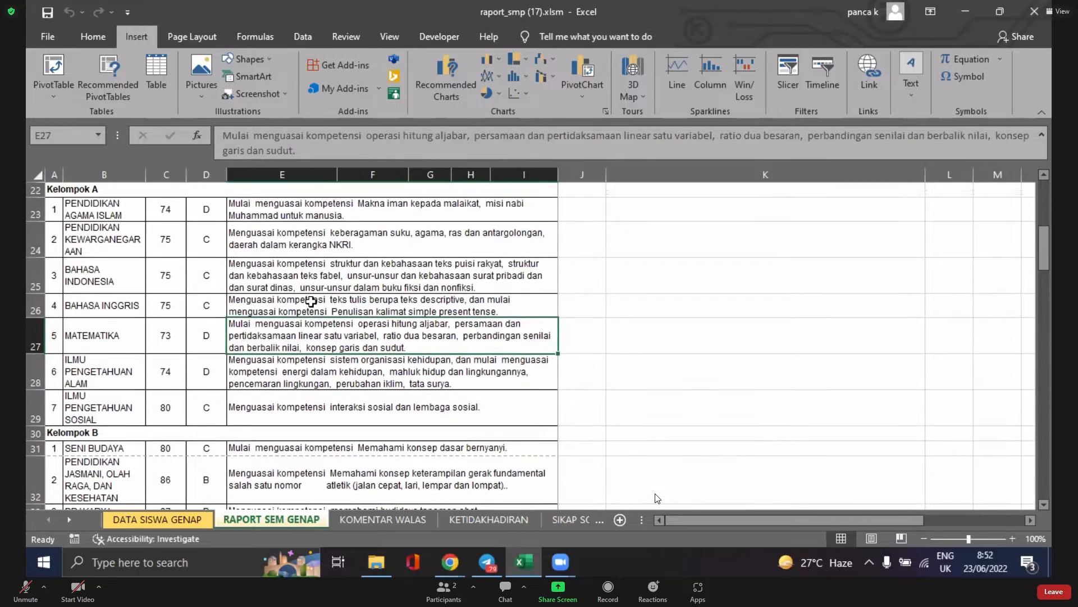
left_click(311, 301)
left_click(316, 284)
left_click(332, 242)
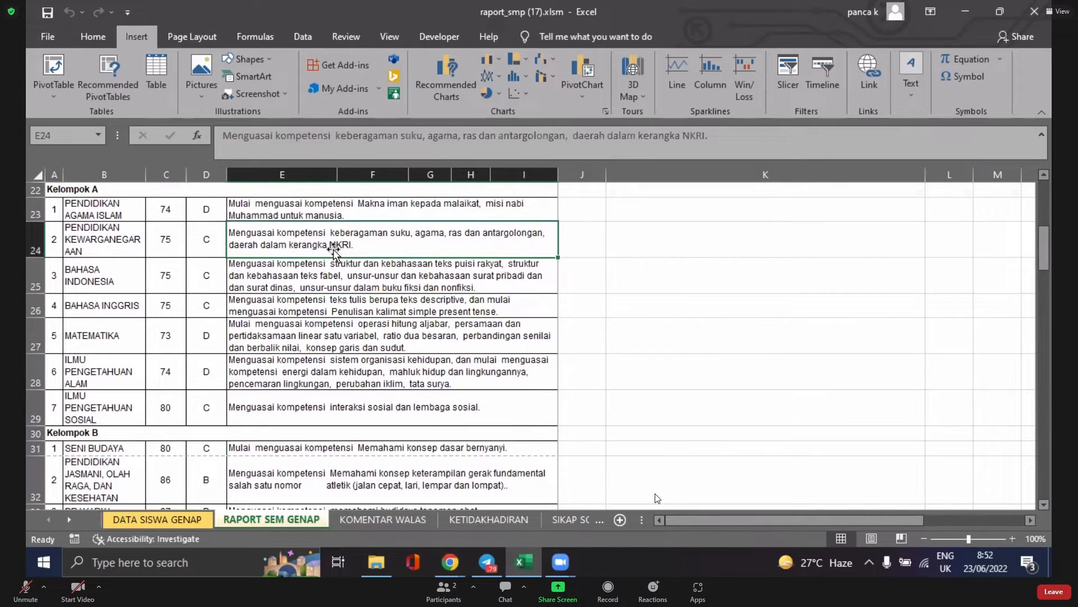
- Review the Keterampilan section, the signature block and the grade conversion table, ending at the report's student details
scroll(343, 287, "down", 4)
left_click(342, 287)
scroll(331, 270, "down", 1)
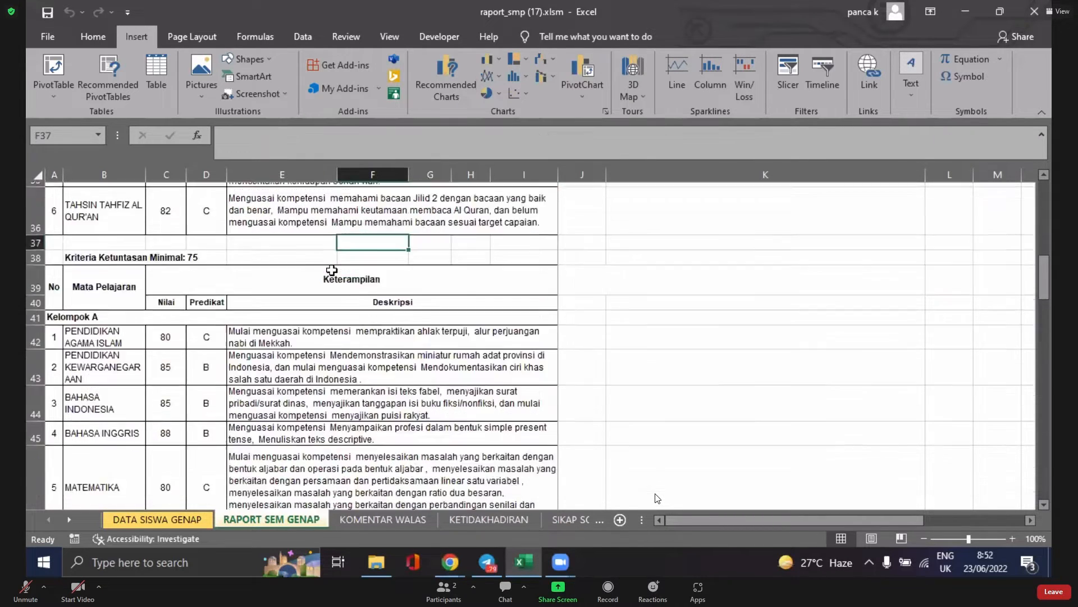
scroll(331, 270, "down", 10)
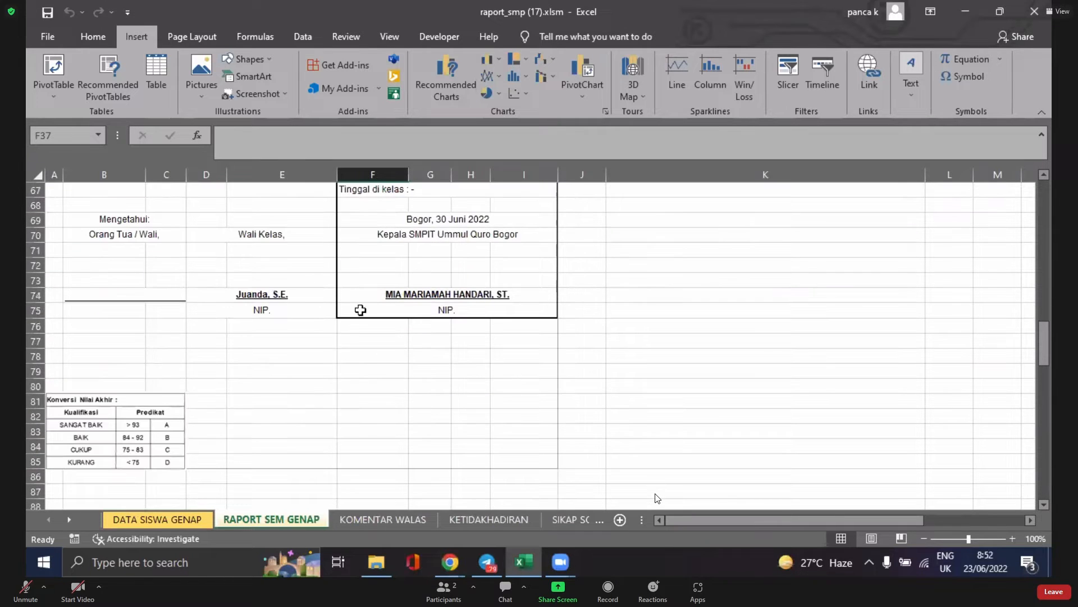
left_click(304, 314)
left_click(171, 409)
scroll(262, 357, "up", 1)
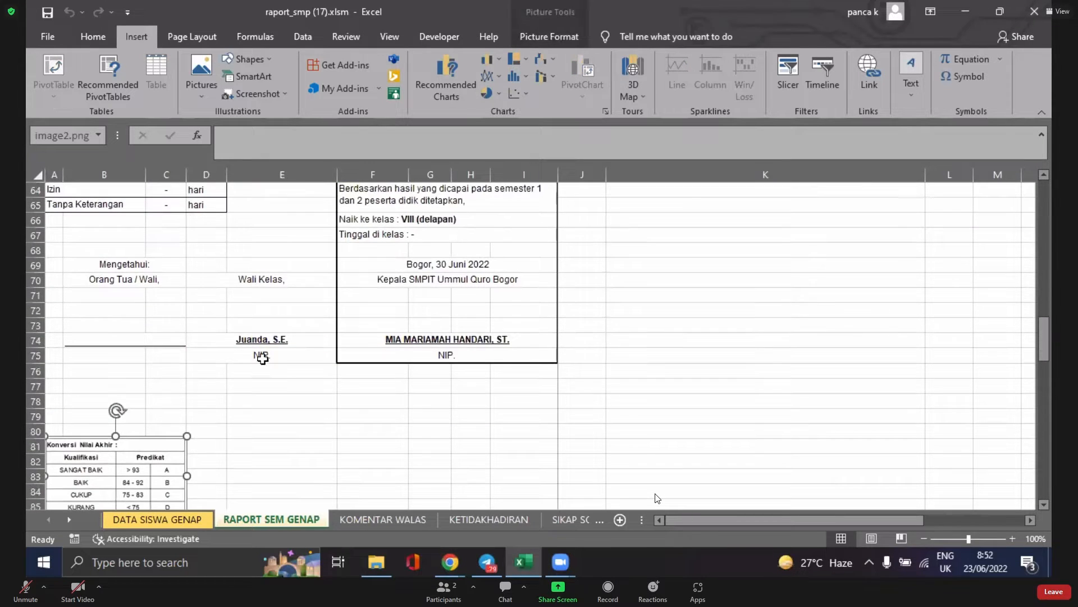
left_click(263, 357)
scroll(311, 337, "up", 18)
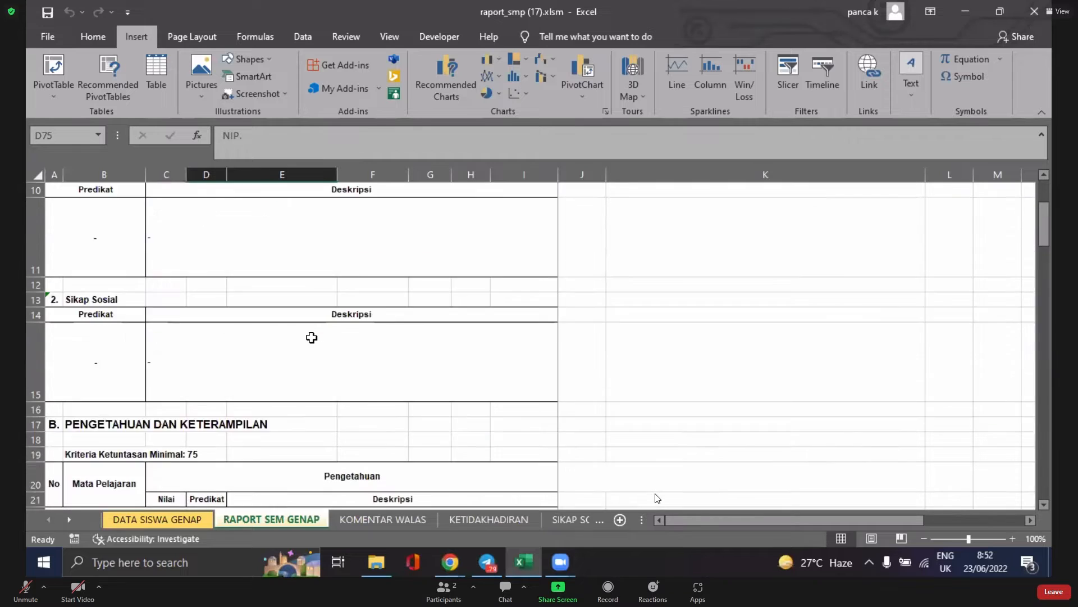
scroll(312, 337, "up", 3)
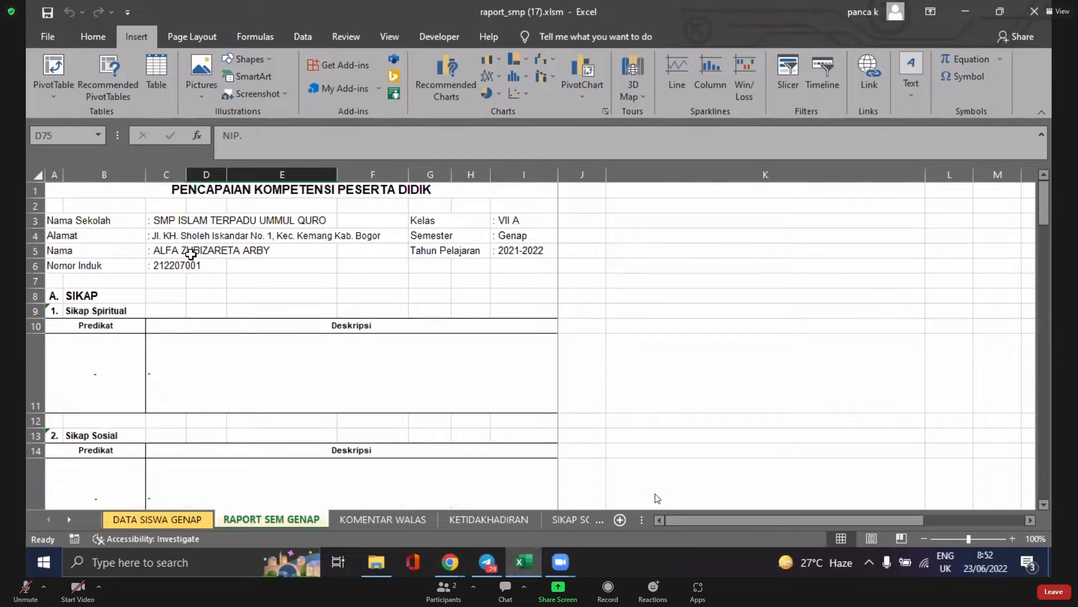
- Look through the DATA SISWA GENAP and KOMENTAR WALAS sheets, and return to RAPORT SEM GENAP without submitting a student ID
left_click(169, 524)
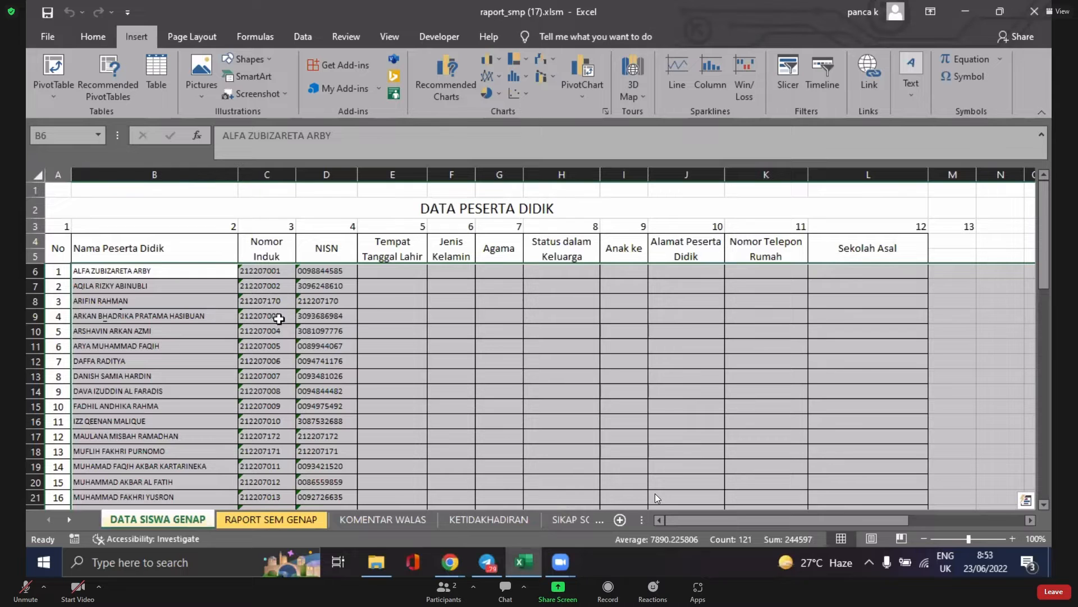
scroll(433, 289, "down", 3)
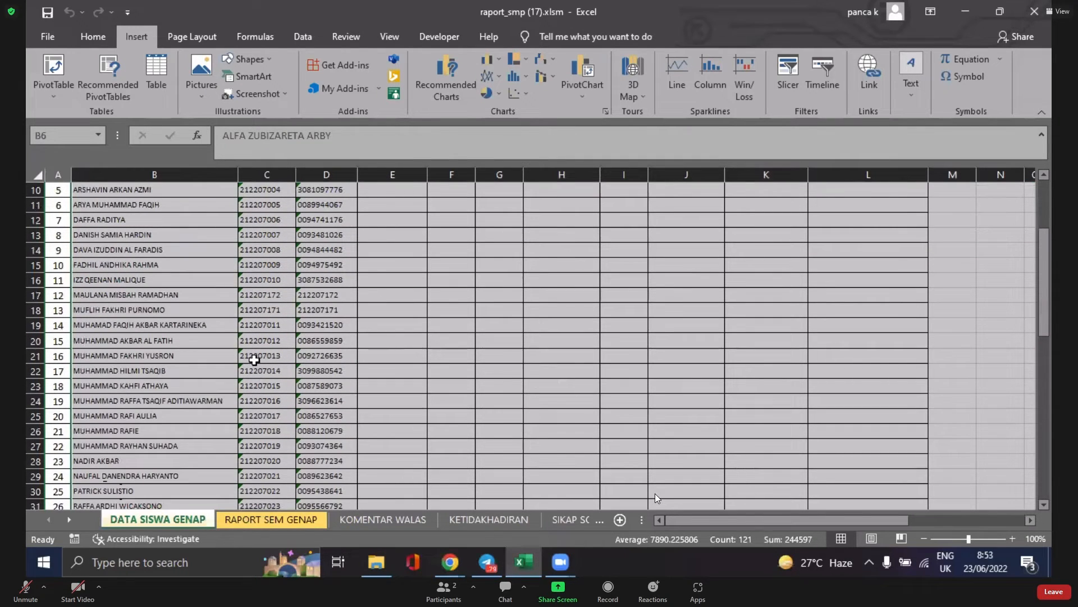
left_click(377, 520)
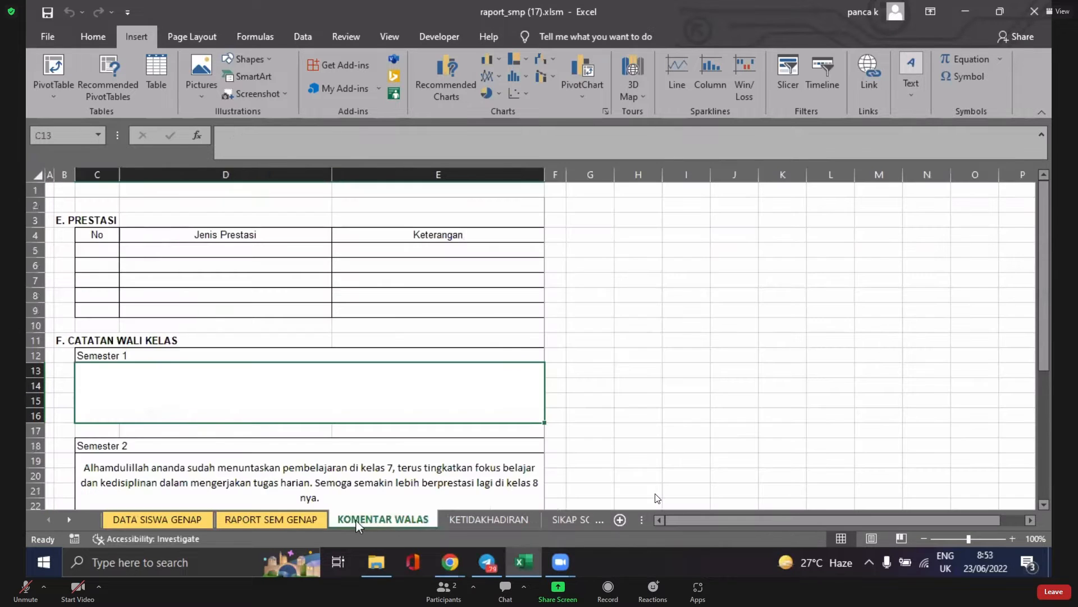
left_click(255, 520)
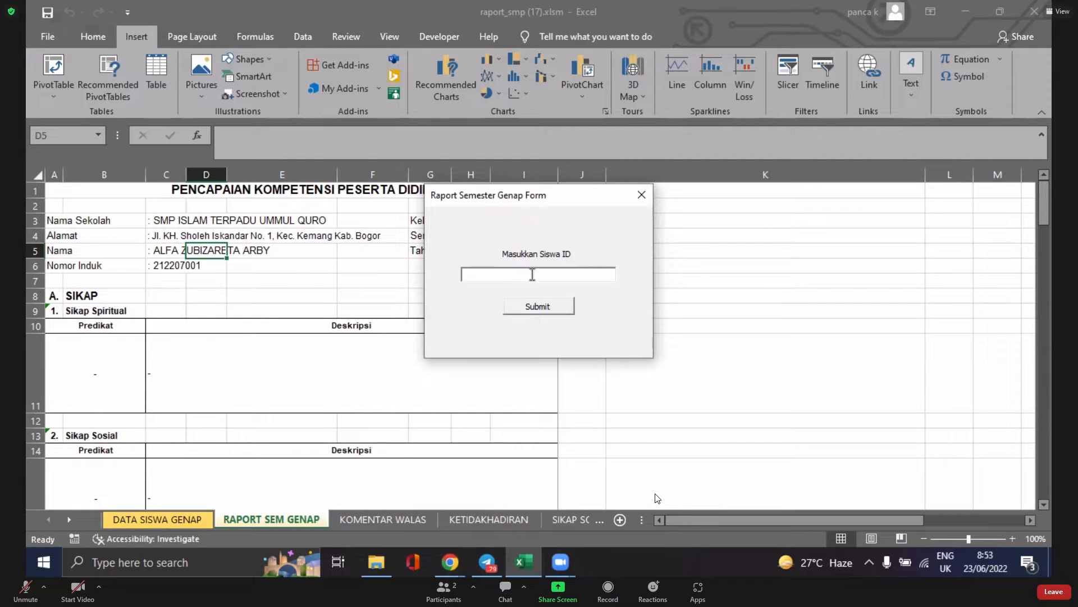
left_click(633, 203)
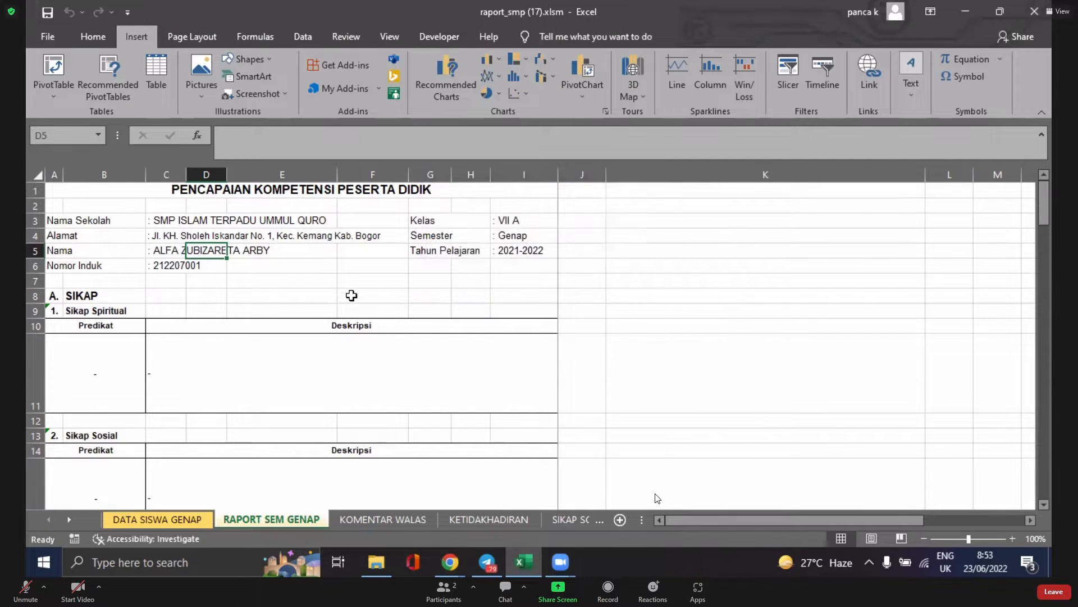
- Check the print preview of the RAPORT SEM GENAP sheet and return to the report
left_click(50, 36)
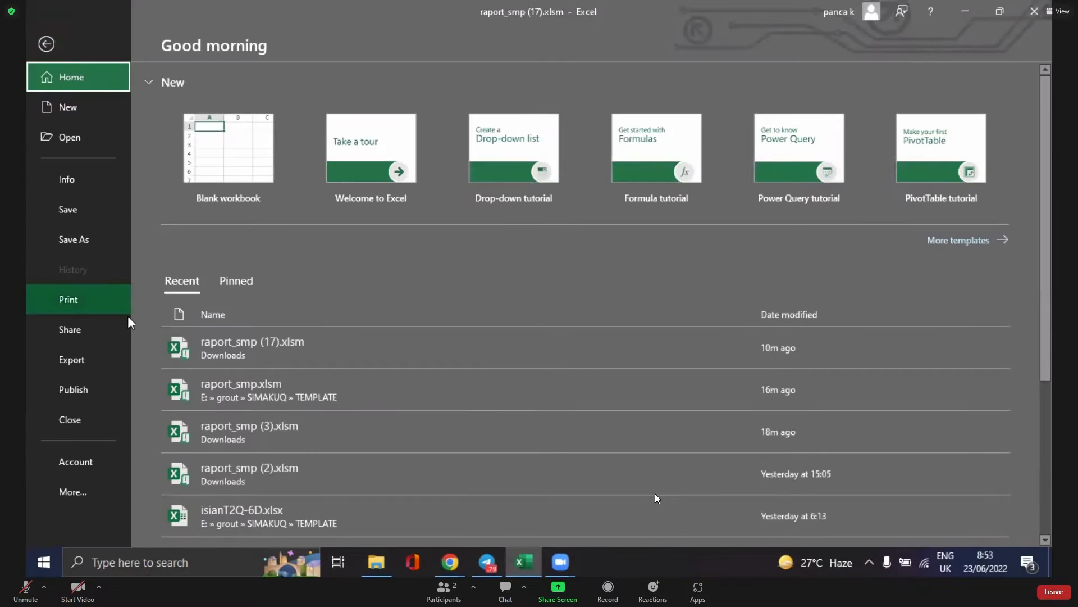
left_click(82, 299)
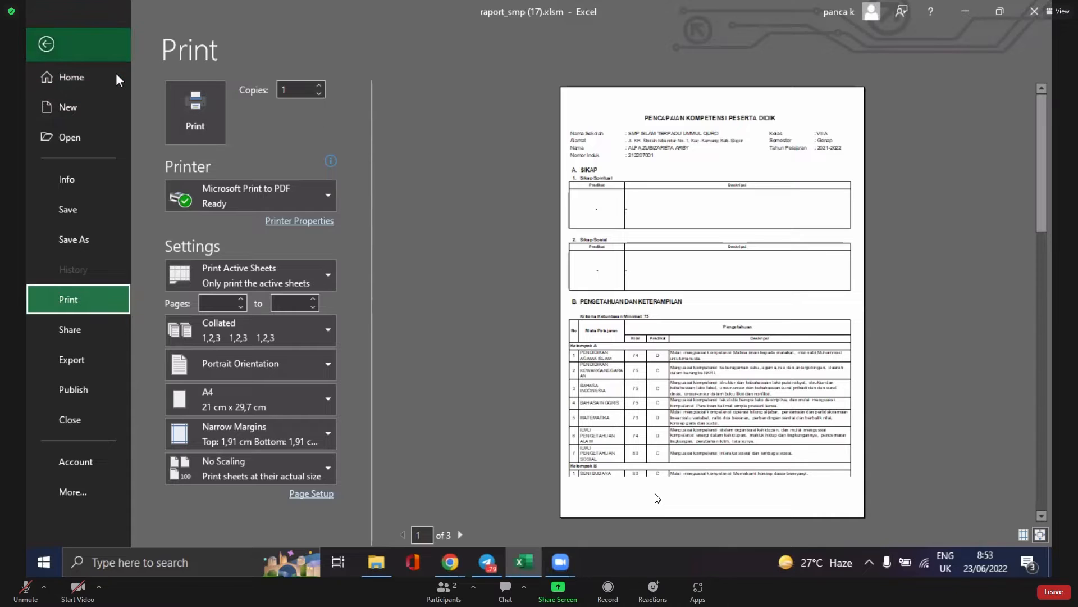
key("Escape")
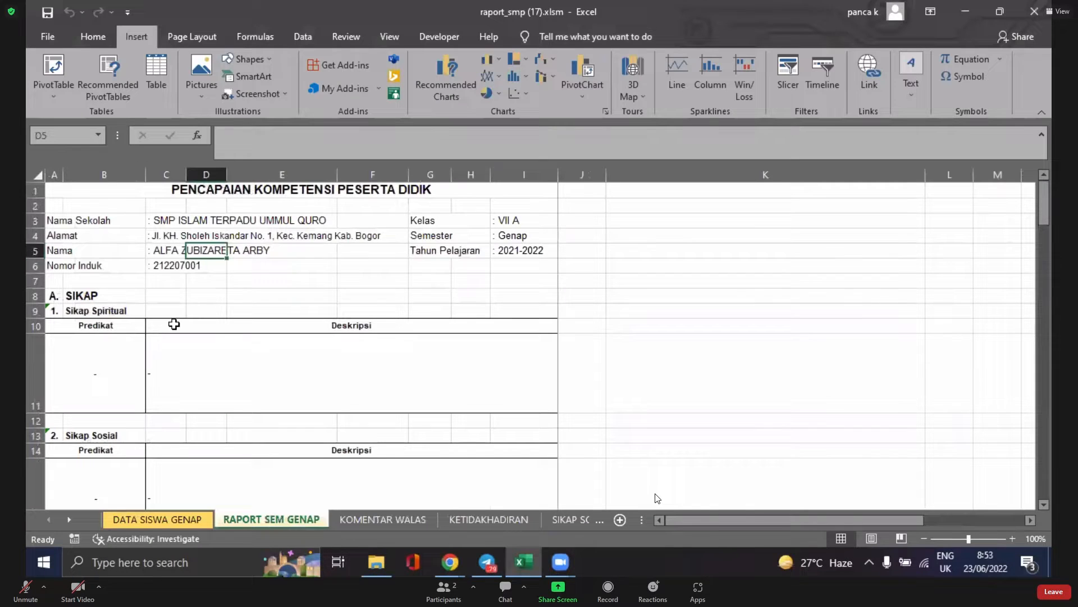
- Clear the print area of the RAPORT SEM GENAP sheet with the report title in row 1 selected
left_click(79, 205)
left_click(79, 189)
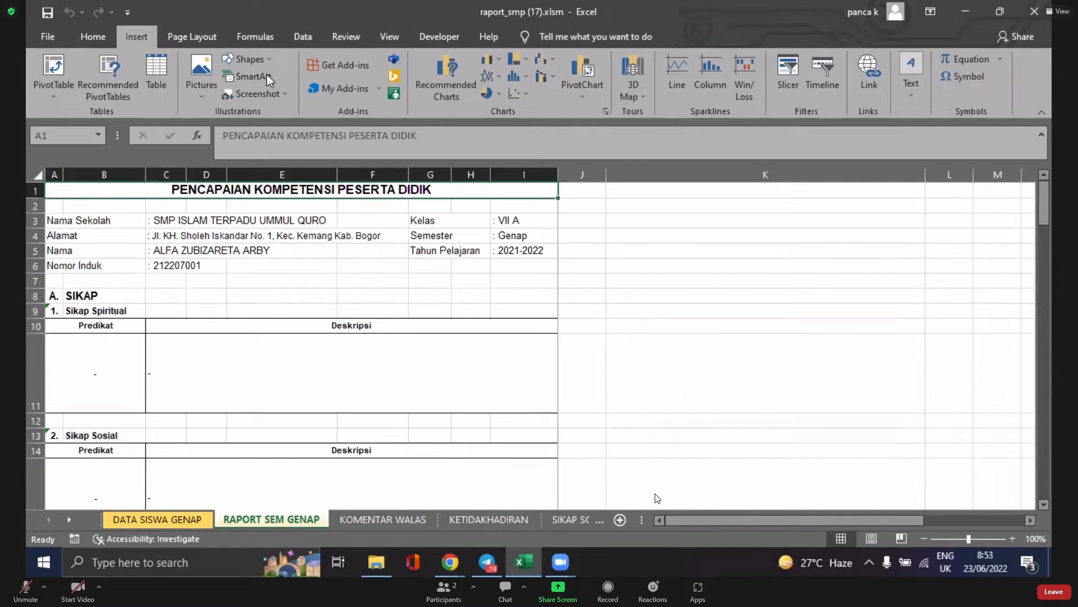
left_click(192, 37)
left_click(275, 95)
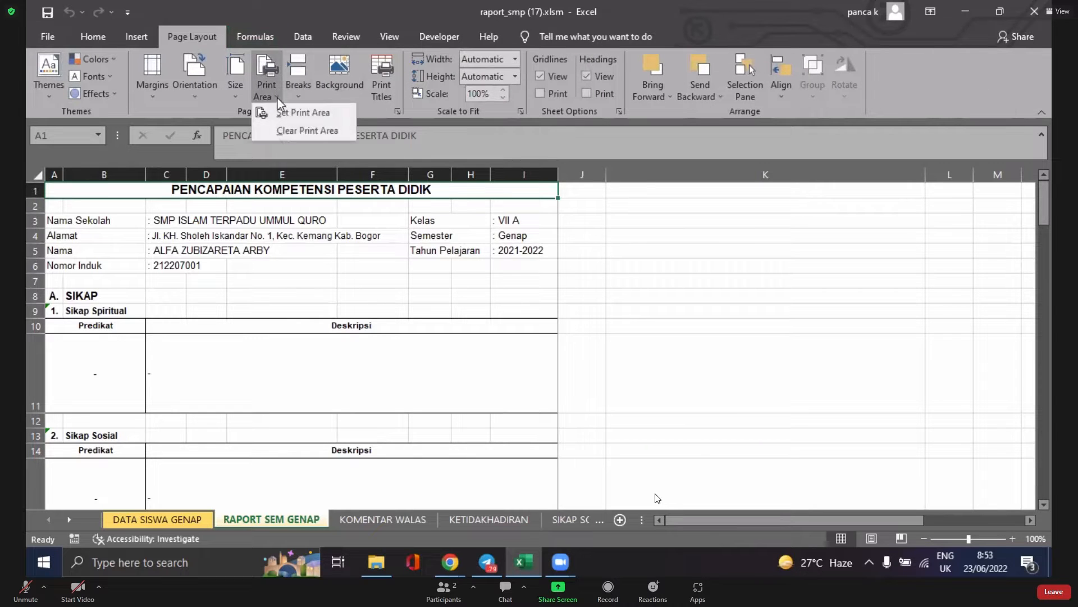
left_click(303, 111)
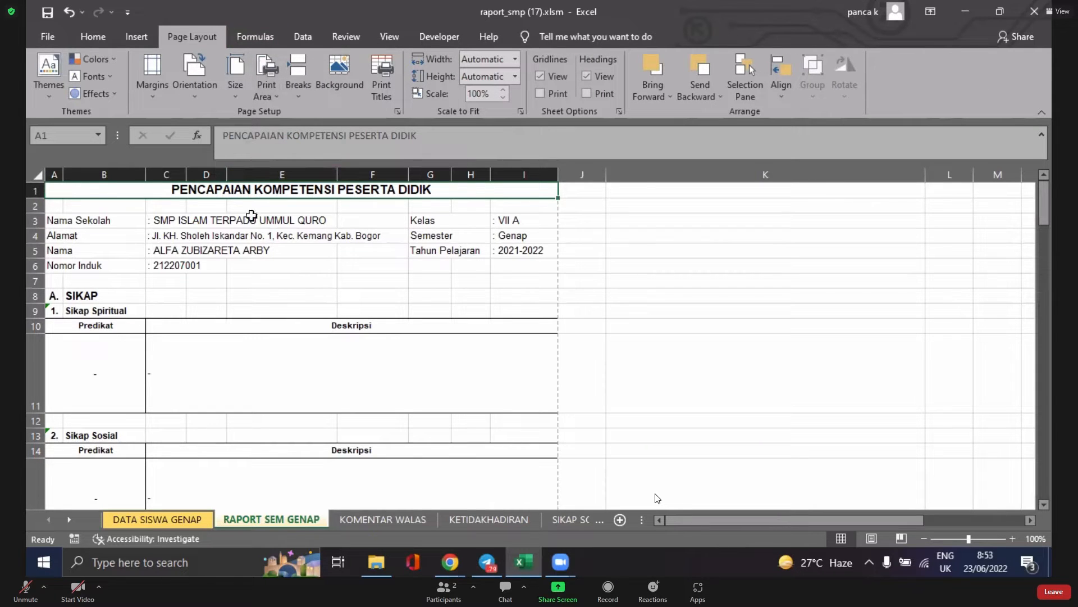
- Check how the report paginates in the print preview without a print area, and return to the sheet
left_click(47, 37)
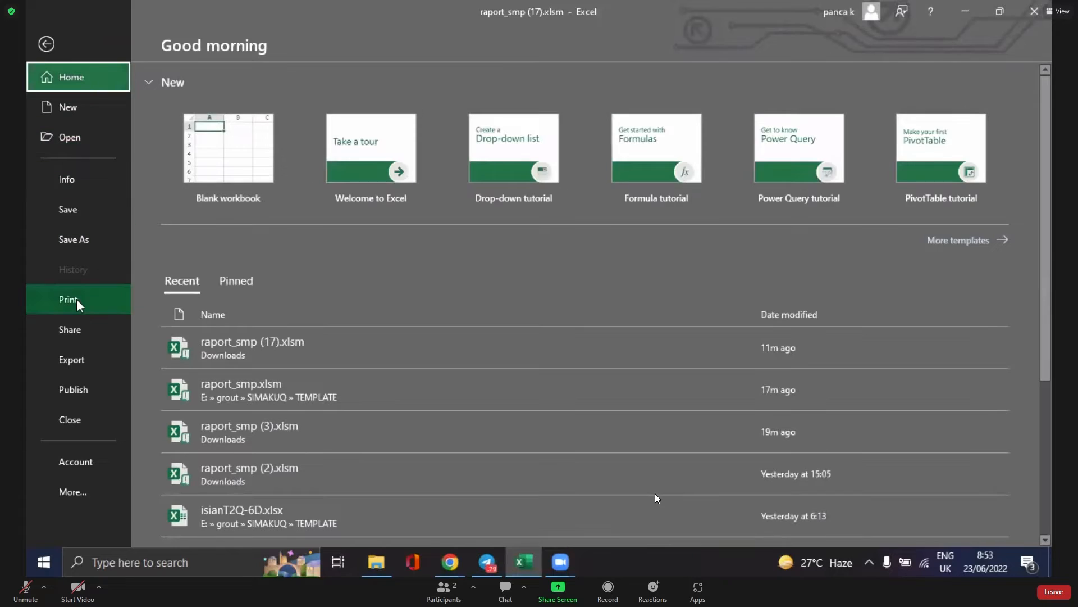
left_click(77, 303)
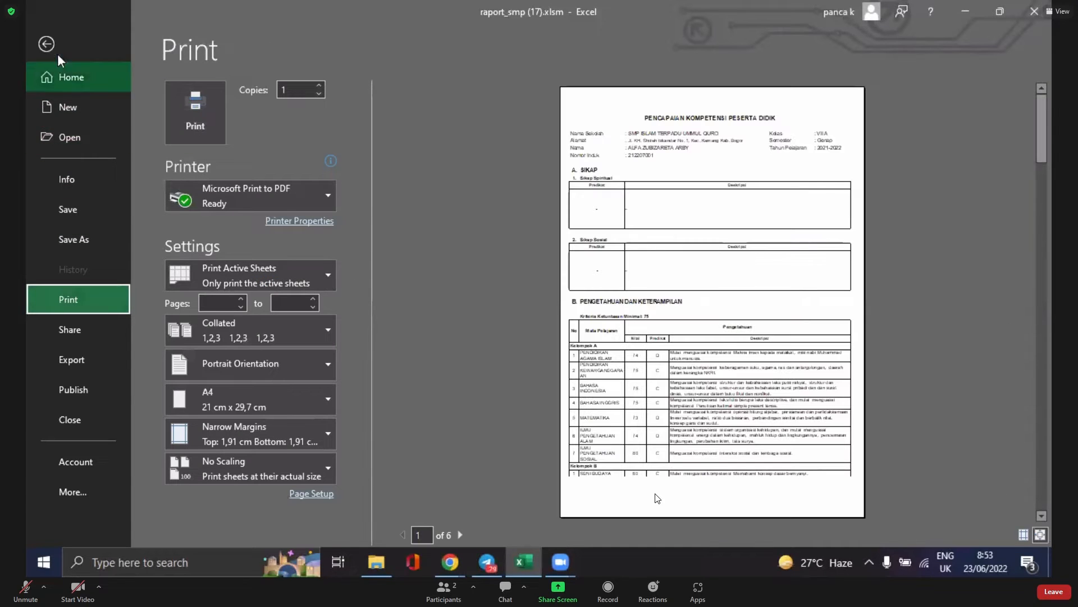
left_click(47, 45)
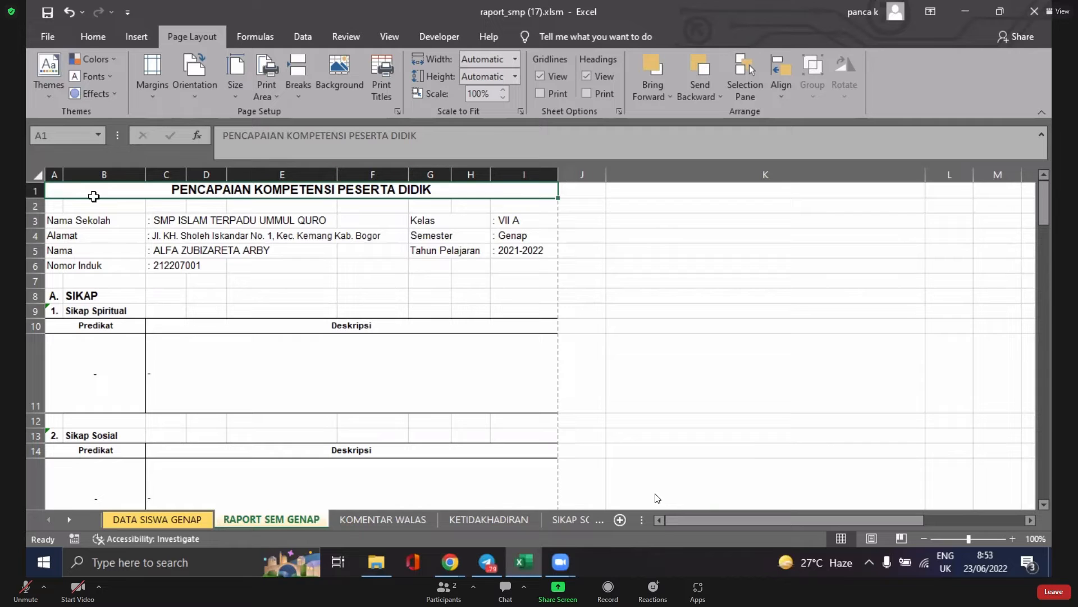
- Select the report range from A1 through column I down to row 106 and clear the print area
scroll(313, 259, "down", 20)
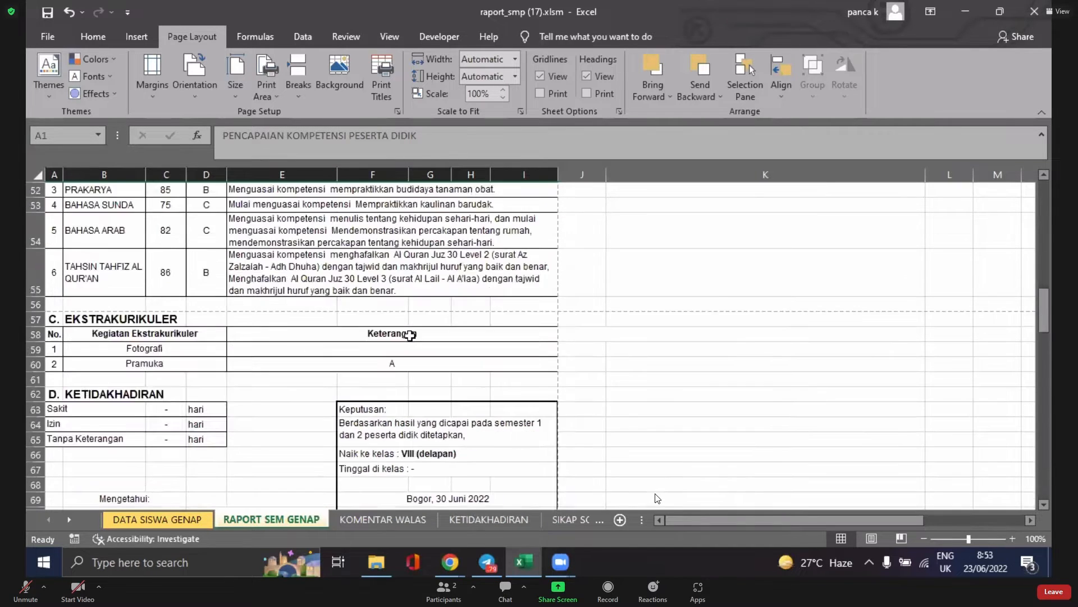
scroll(448, 352, "down", 7)
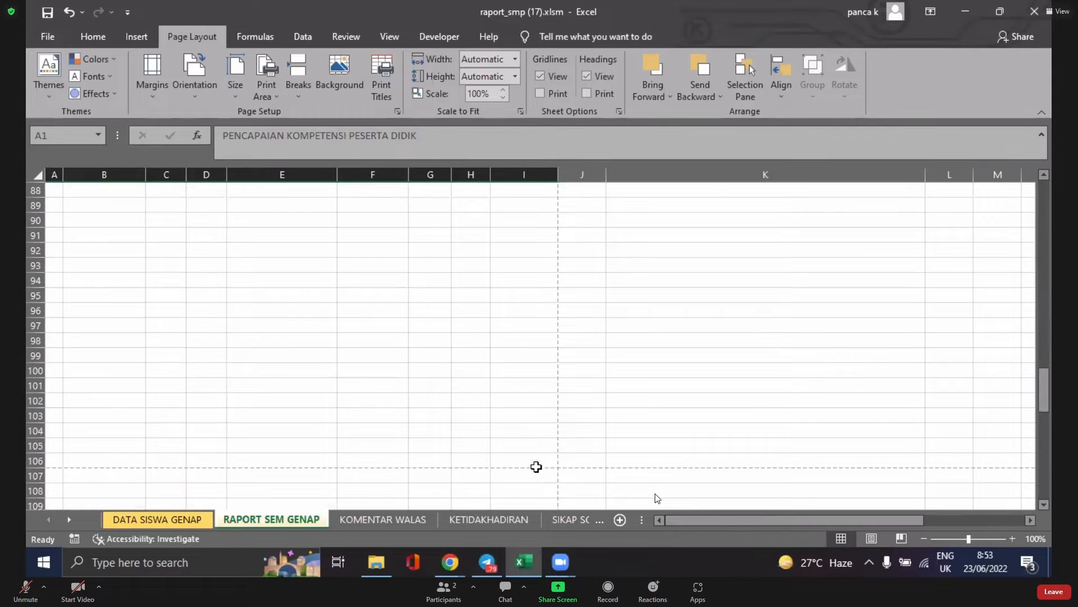
left_click(536, 467, "shift")
left_click(266, 87)
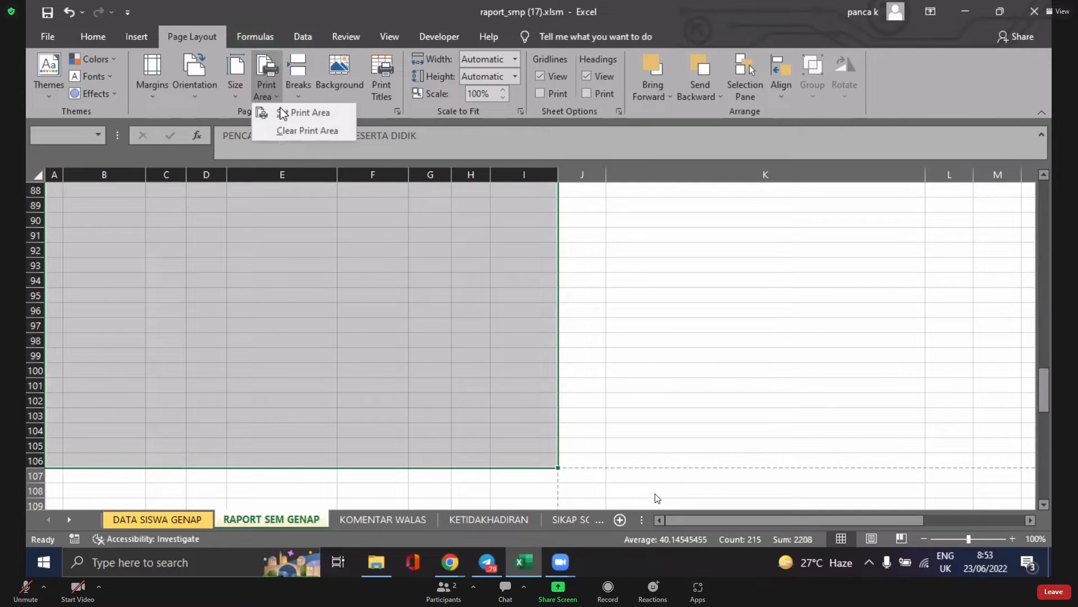
left_click(304, 130)
scroll(411, 260, "up", 20)
left_click(539, 280)
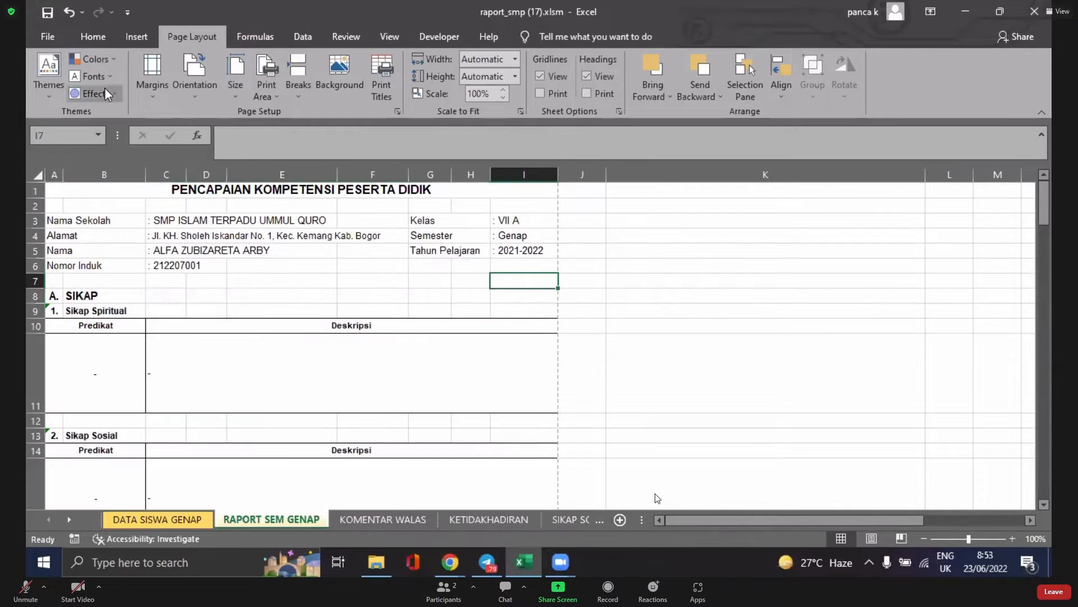
- Open the print preview of the report sheet again to check its pages
left_click(93, 36)
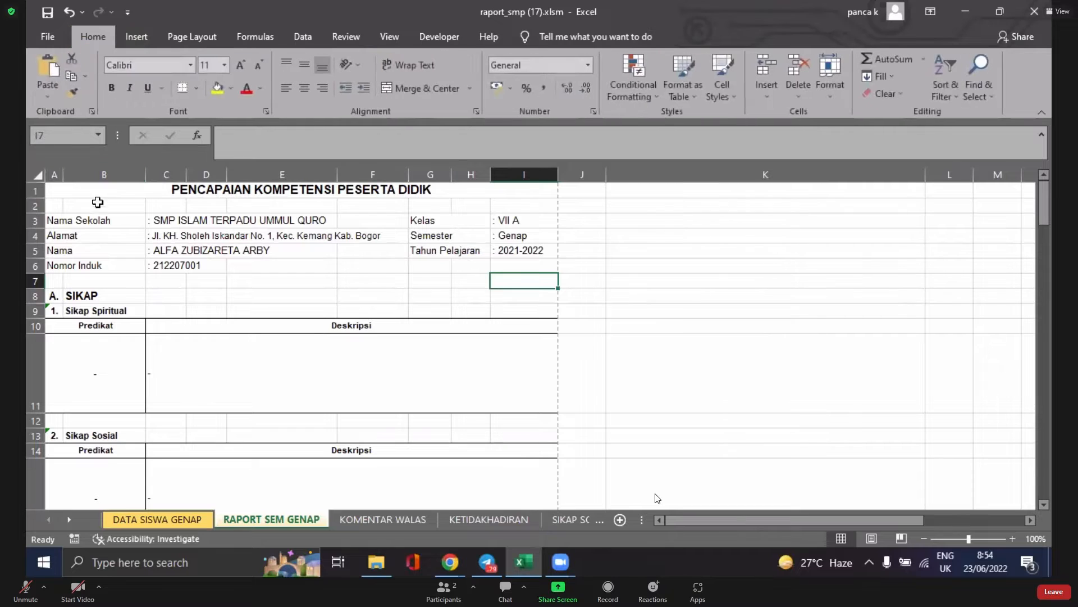
left_click(38, 35)
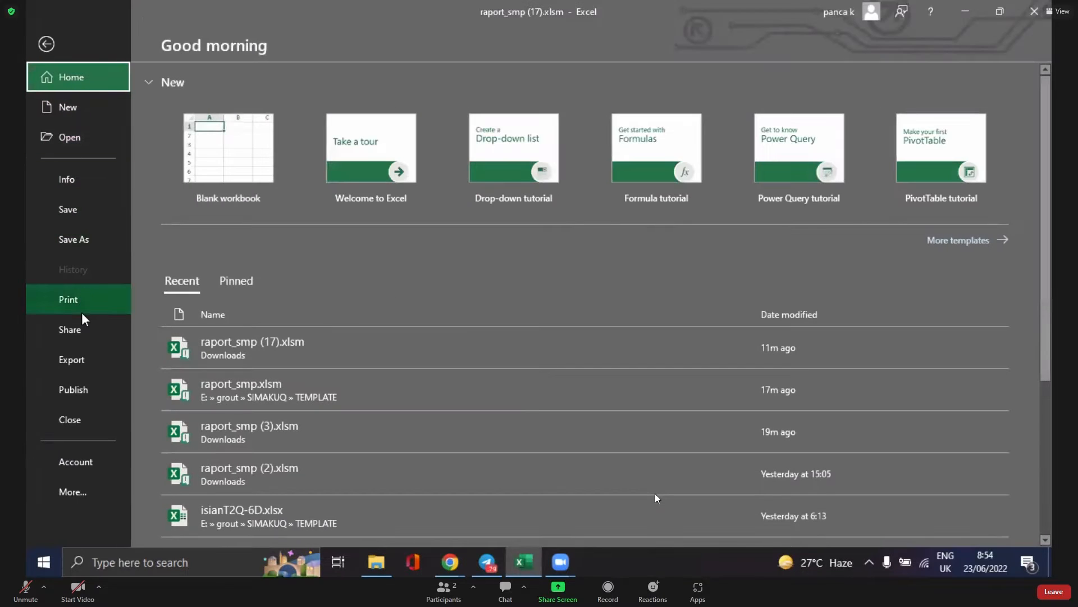
left_click(74, 305)
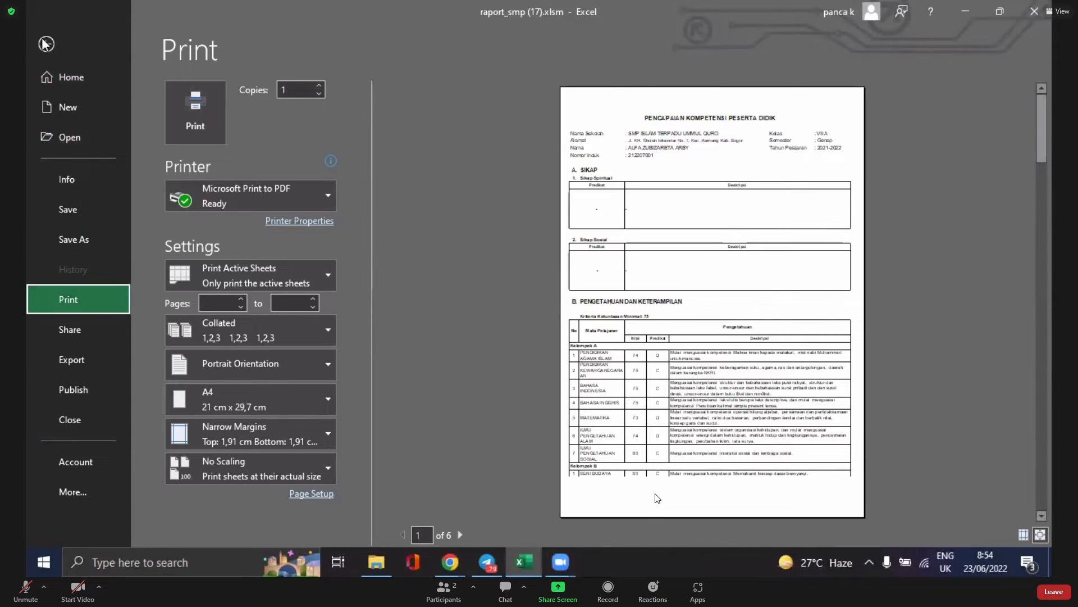
- Reopen the print preview of the report to recheck its pages, and return to the sheet
left_click(45, 44)
left_click(39, 37)
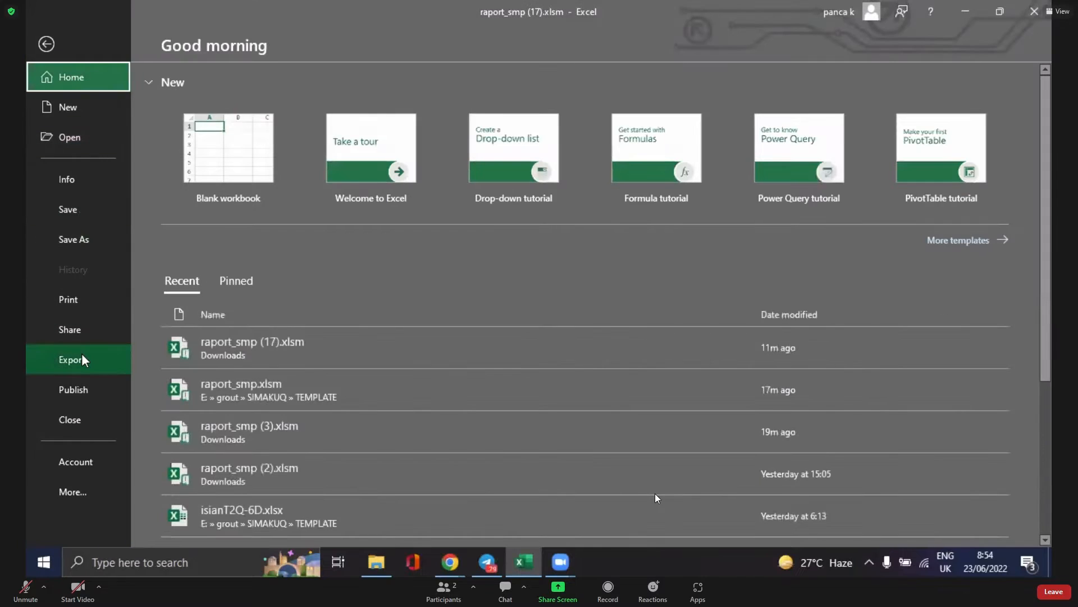
left_click(66, 302)
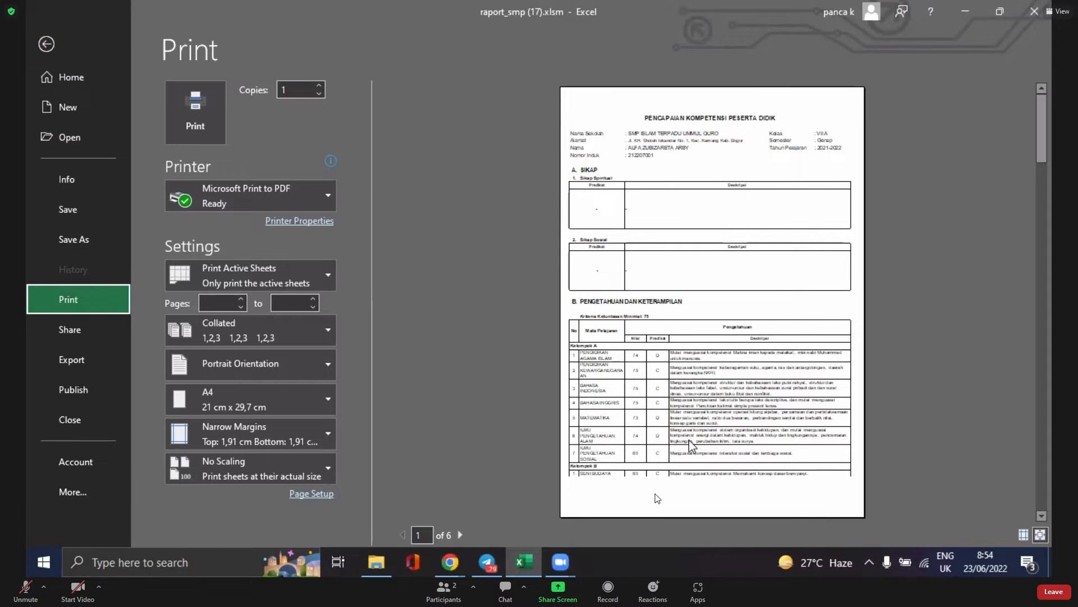
left_click(80, 59)
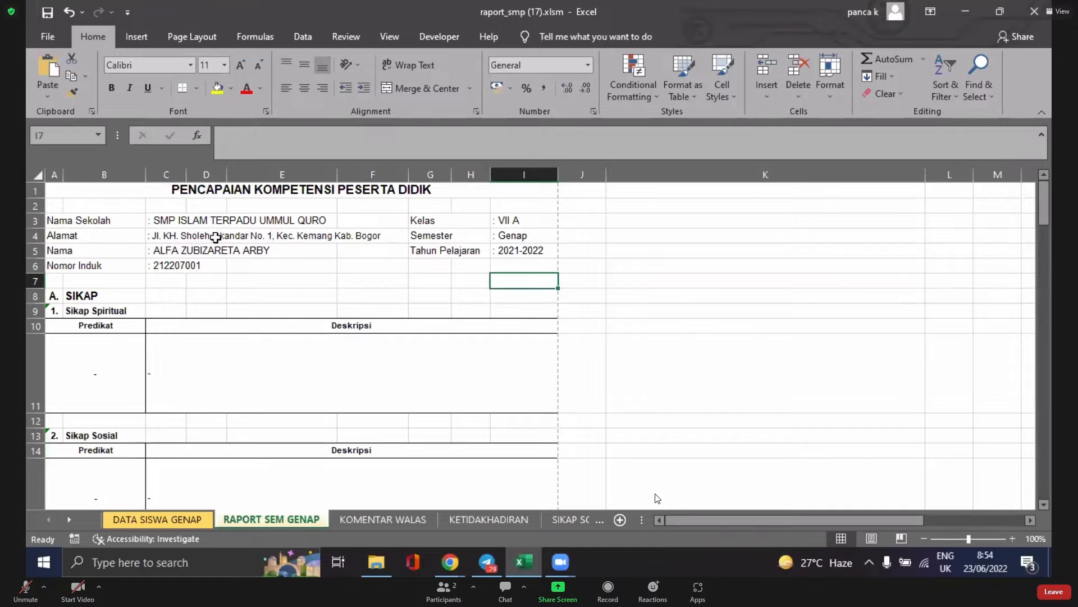
- Select the report from A1 through column I down to row 85 and set it as the print area
left_click(51, 188)
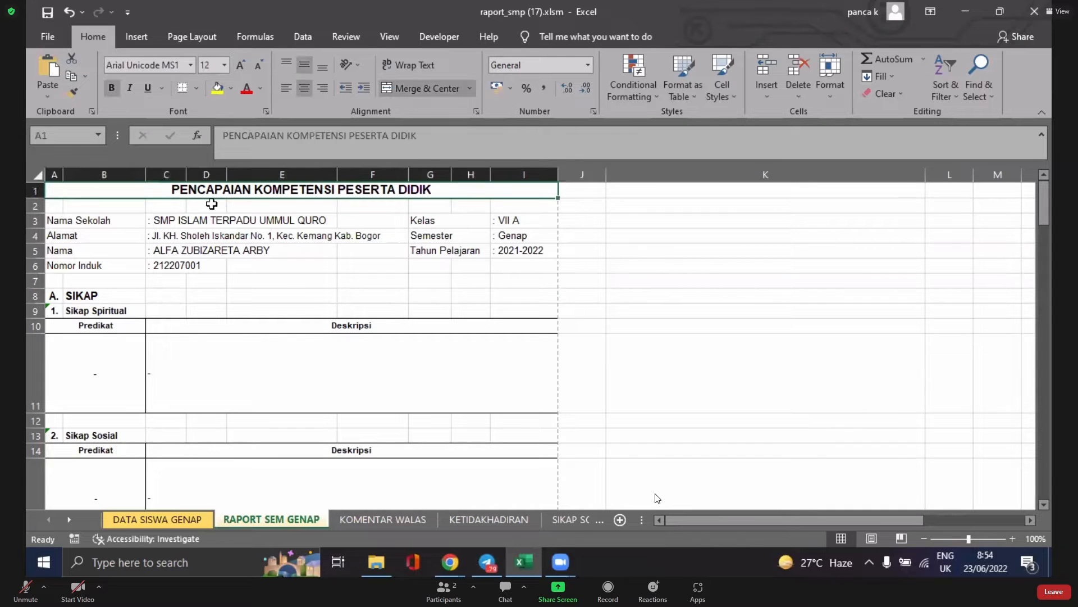
scroll(335, 241, "down", 4)
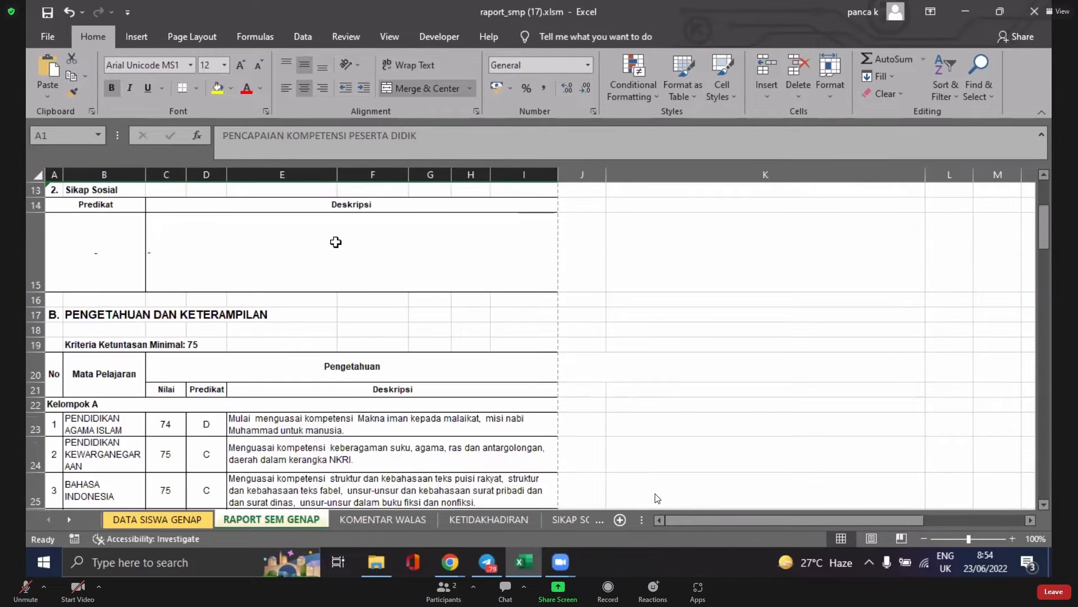
scroll(297, 200, "up", 3)
scroll(297, 199, "up", 1)
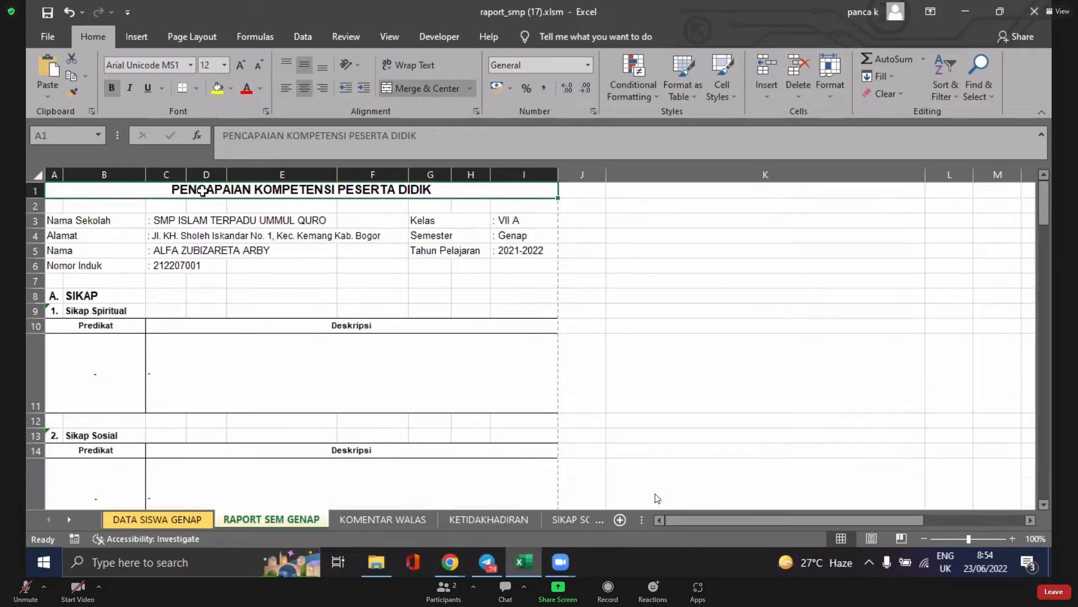
left_click_drag(145, 194, 211, 264)
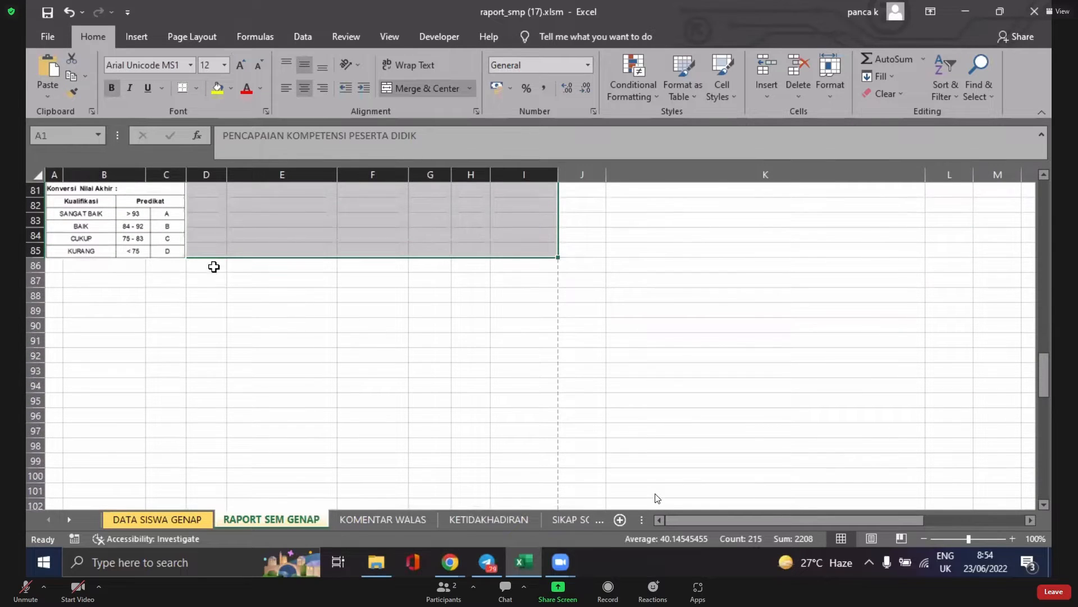
scroll(236, 281, "up", 1)
scroll(233, 285, "up", 2)
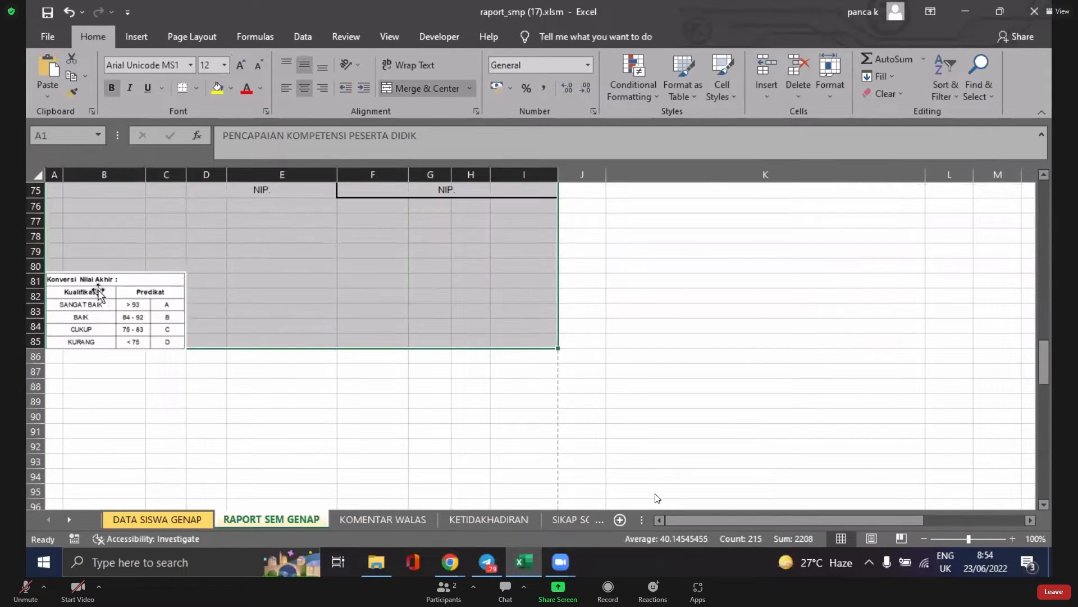
scroll(334, 282, "up", 3)
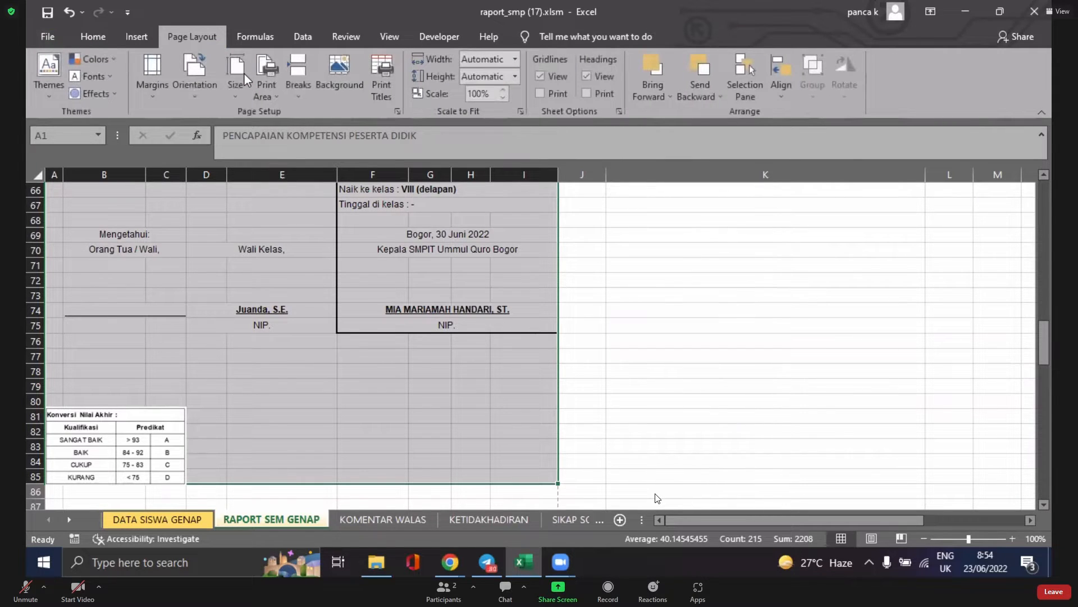
left_click(273, 100)
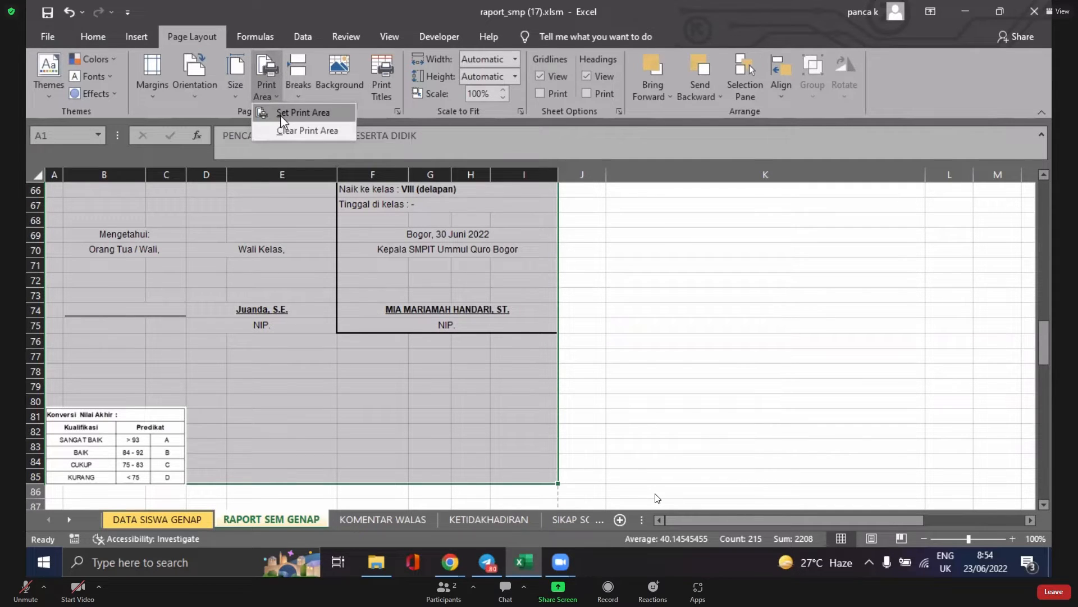
left_click(283, 116)
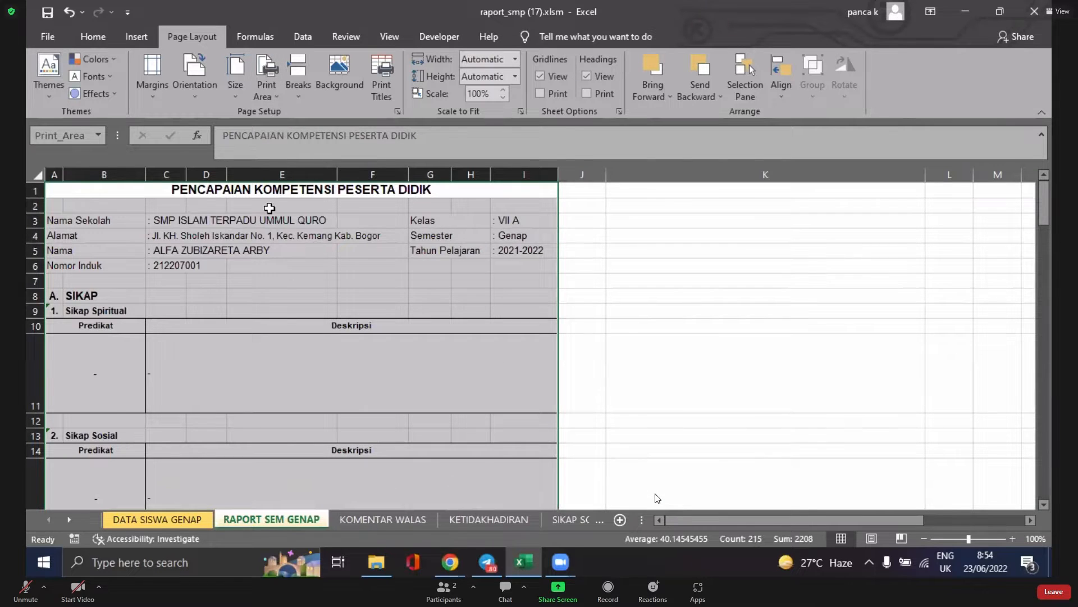
- Check the report's pagination in the print preview with the print area set, and return to the sheet
scroll(269, 209, "down", 1)
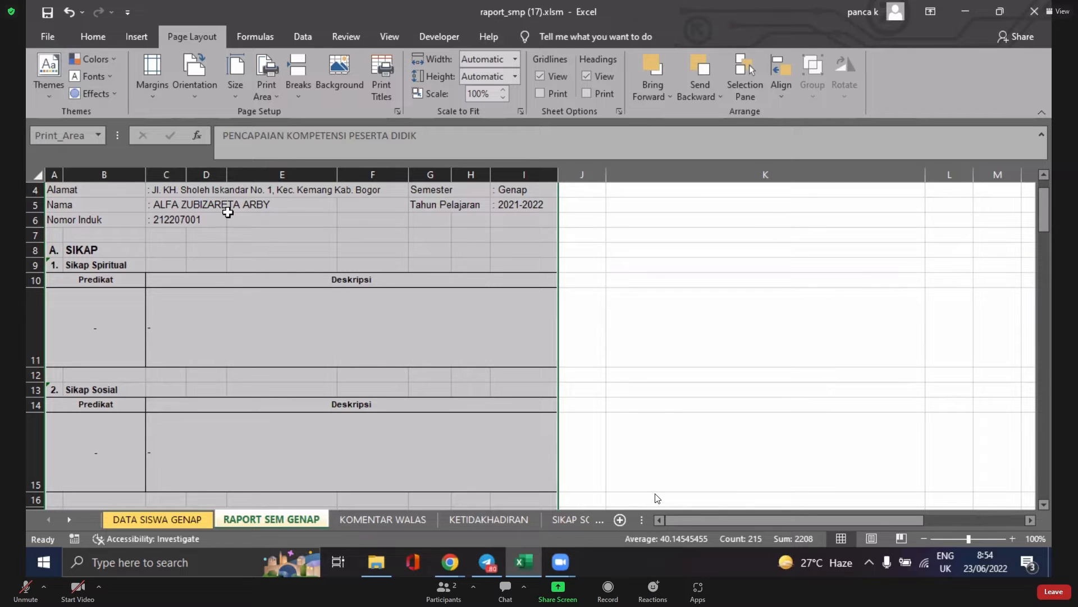
scroll(204, 271, "down", 2)
left_click(47, 36)
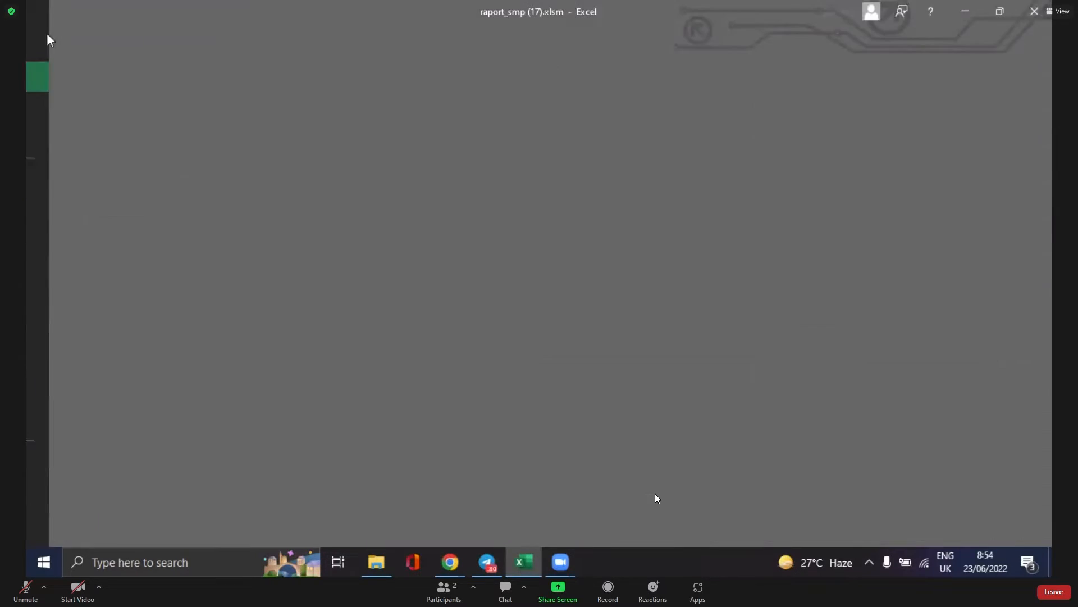
left_click(73, 299)
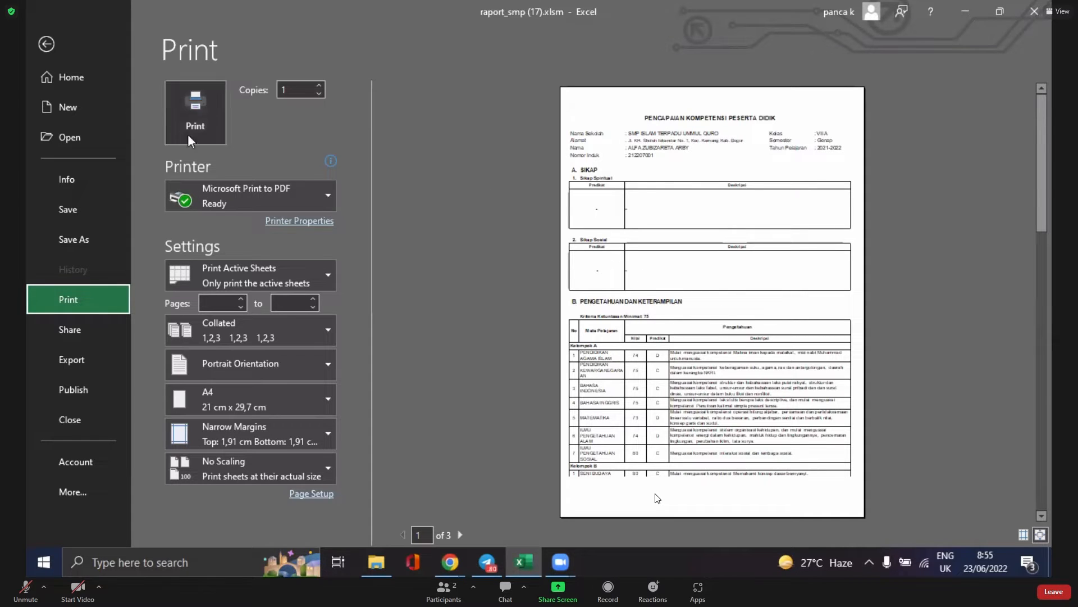
left_click(63, 48)
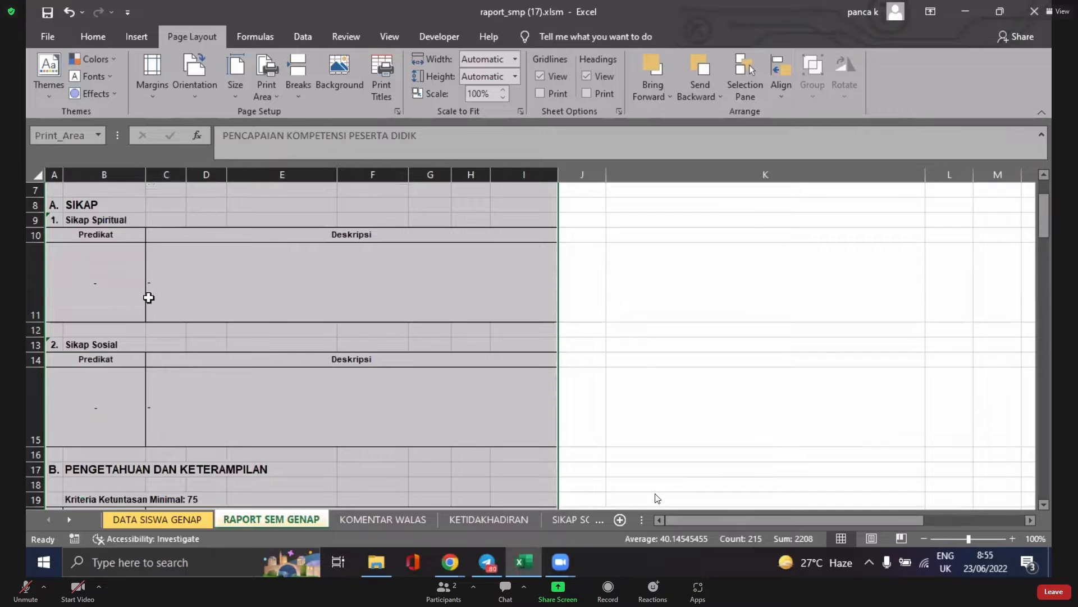
- Insert a page break above row 17, the "B. PENGETAHUAN DAN KETERAMPILAN" heading
scroll(147, 296, "down", 2)
left_click(34, 316)
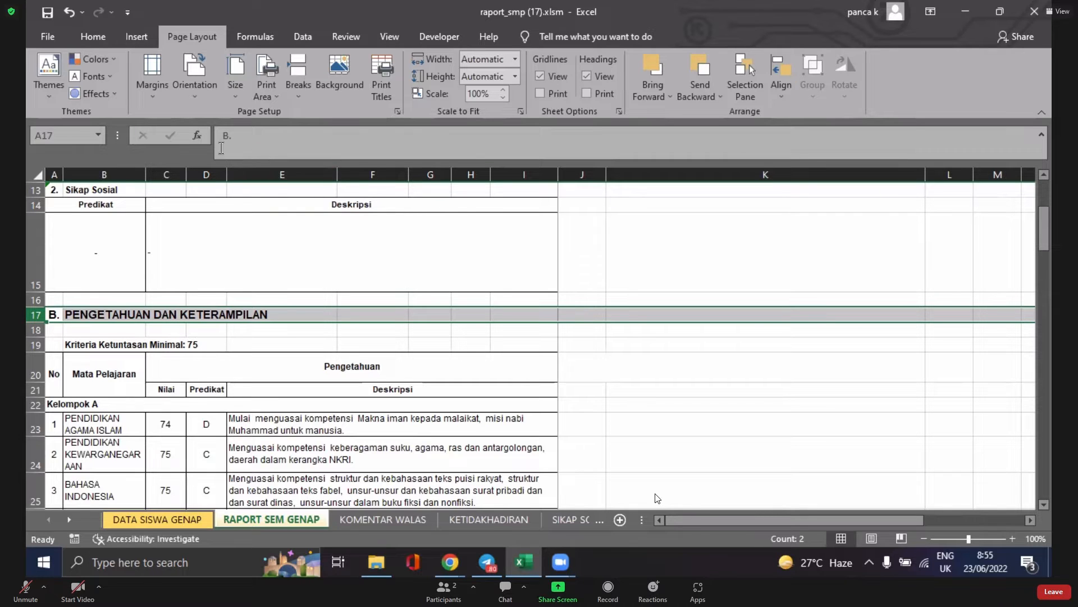
left_click(298, 90)
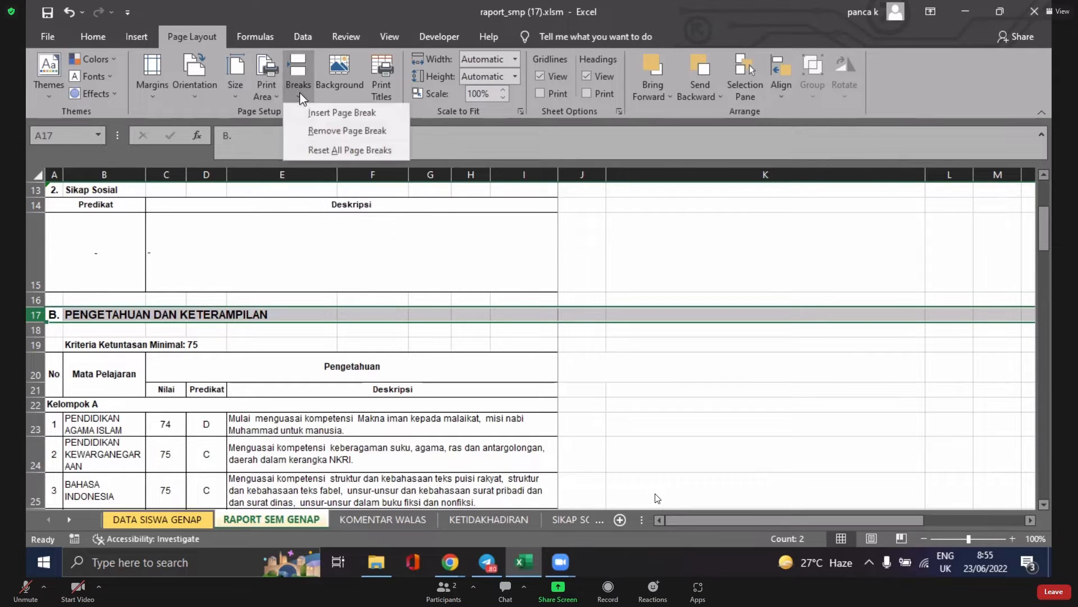
left_click(349, 113)
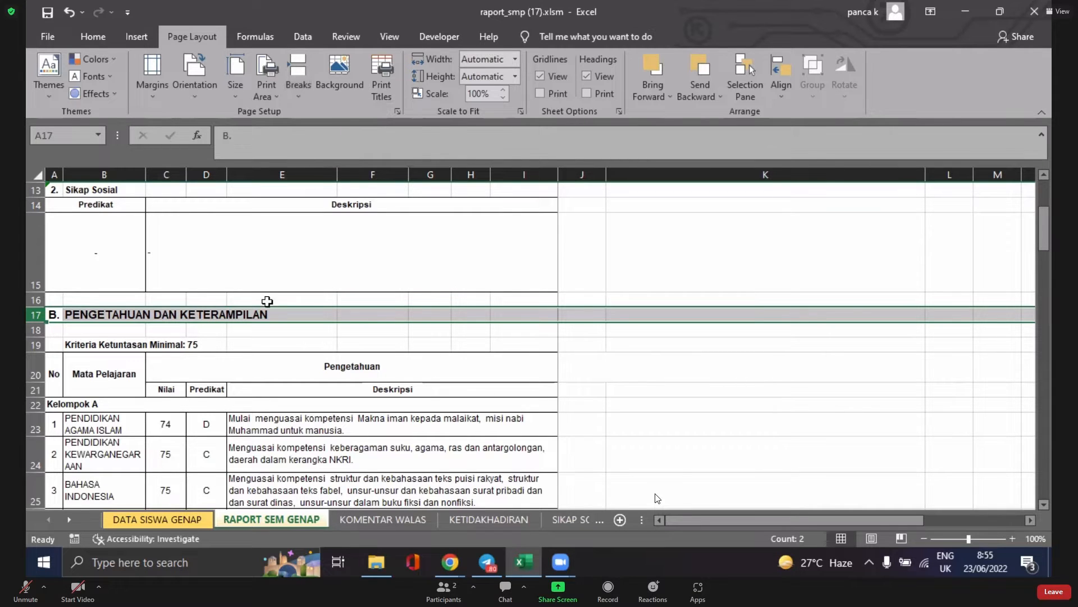
- Examine the first two pages of the report in the print preview, and return to the sheet
left_click(56, 36)
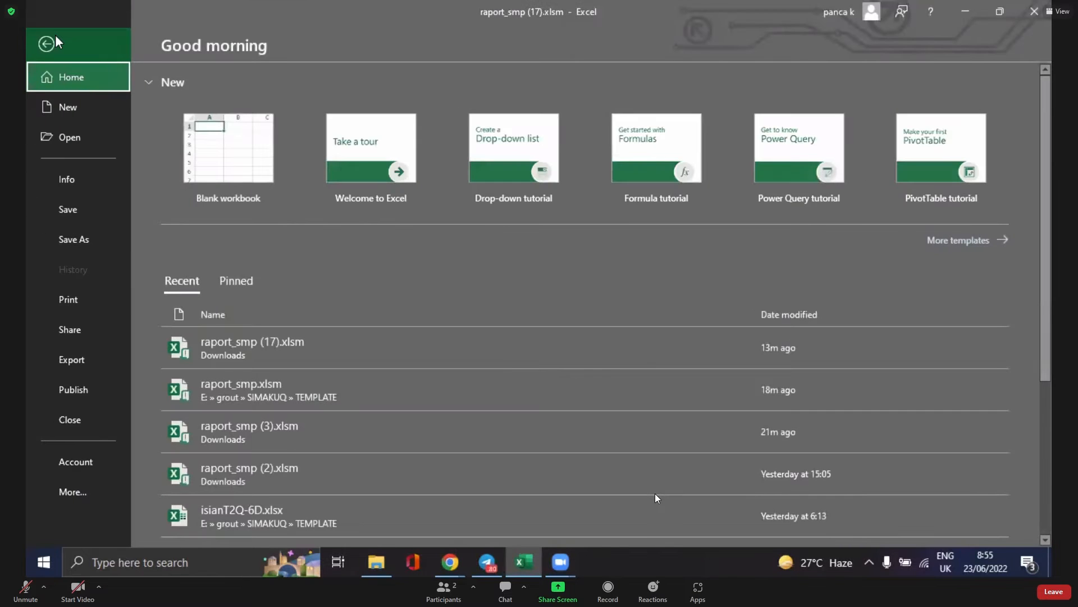
left_click(80, 303)
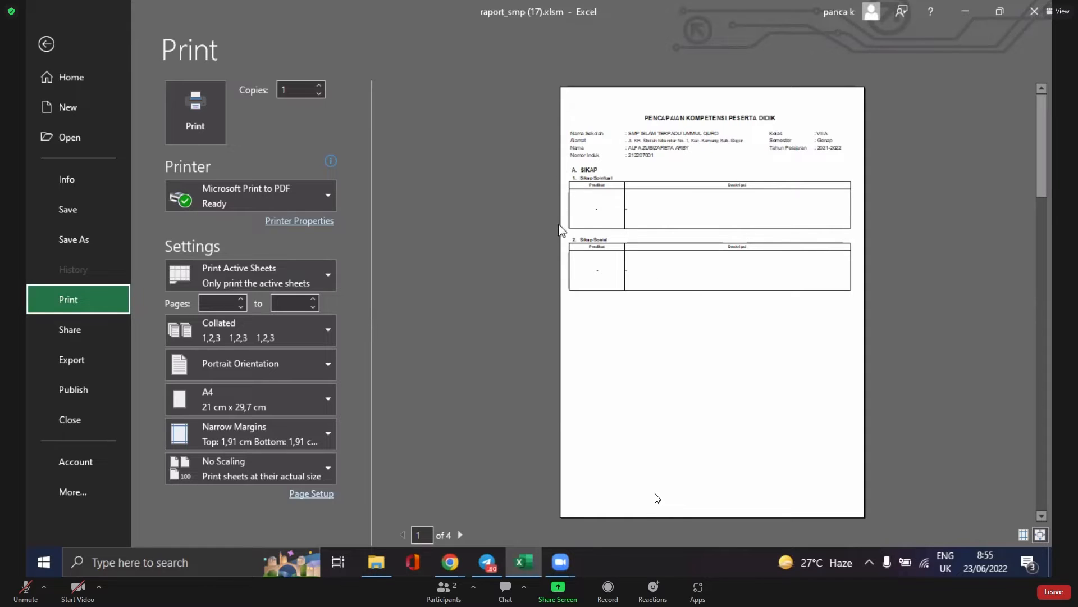
left_click(461, 534)
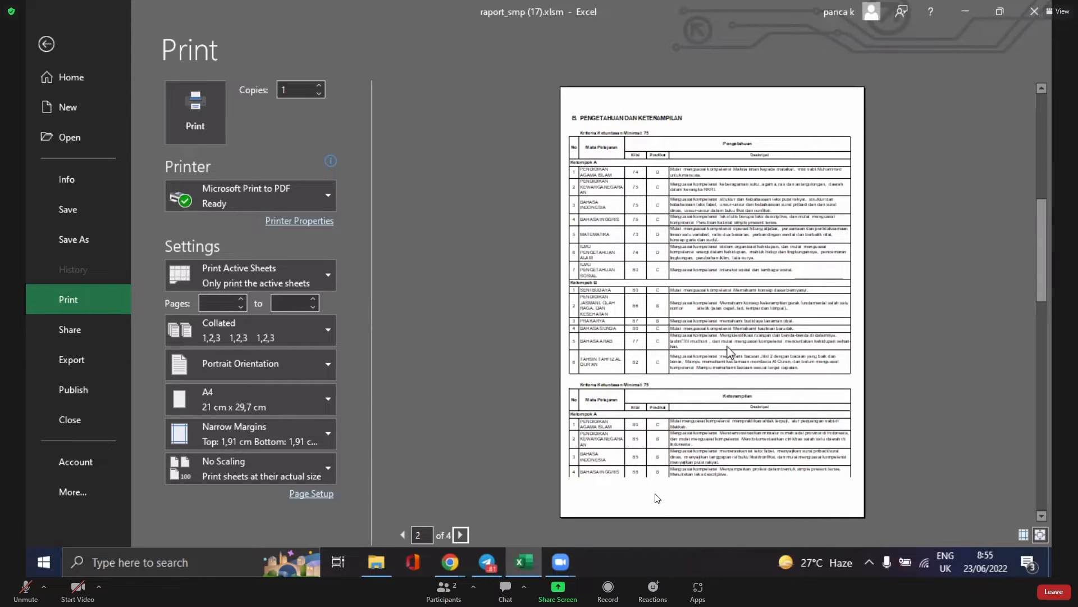
key("Escape")
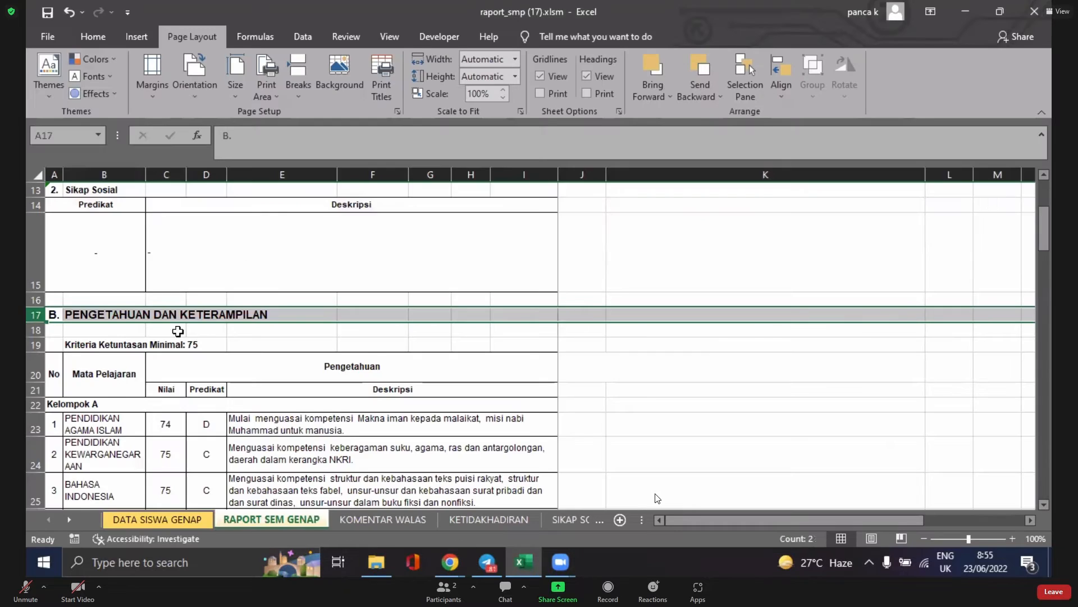
- Insert a page break above row 38, the "Kriteria Ketuntasan Minimal" line of the Keterampilan table
scroll(179, 314, "down", 5)
scroll(175, 315, "down", 1)
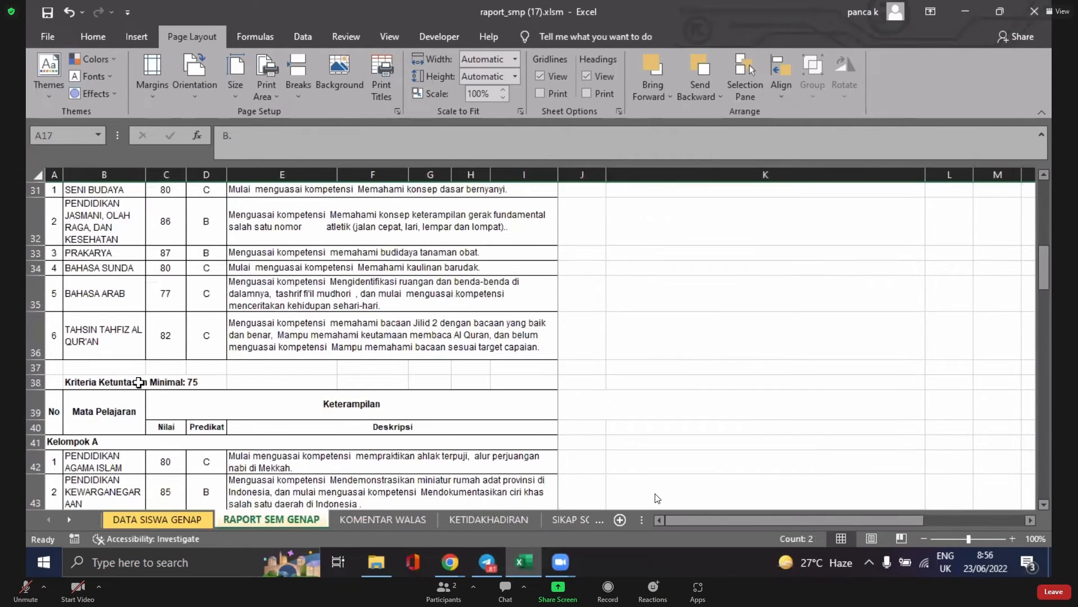
left_click(193, 397)
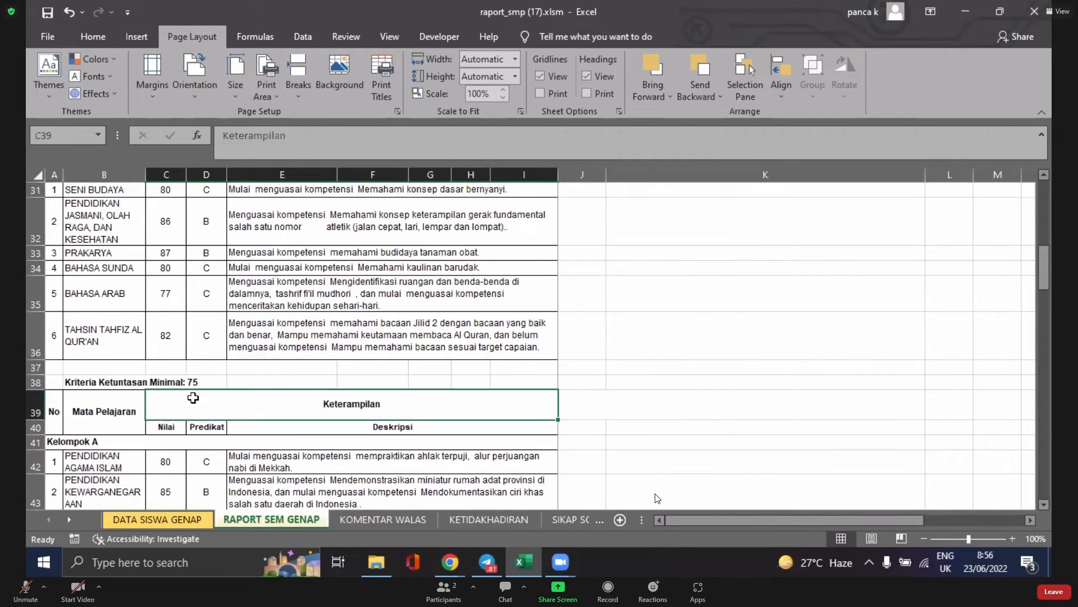
left_click(36, 382)
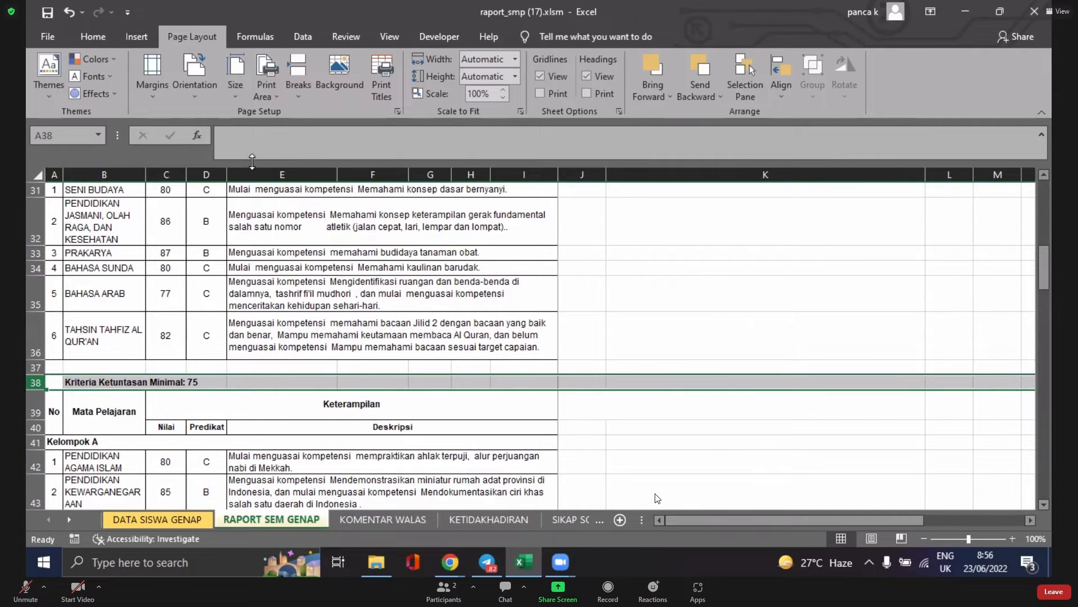
left_click(300, 92)
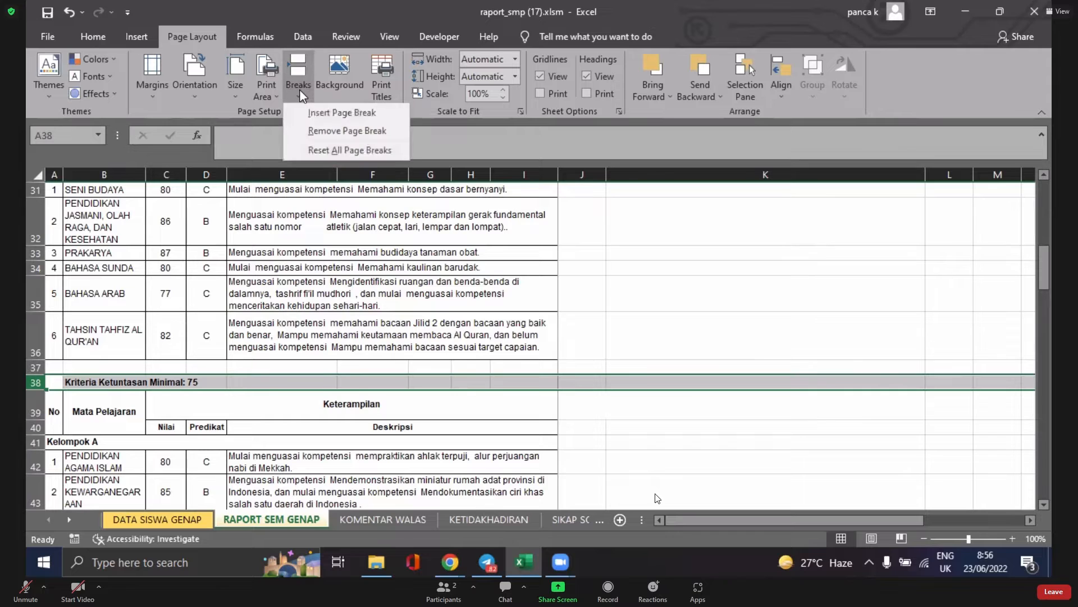
left_click(325, 114)
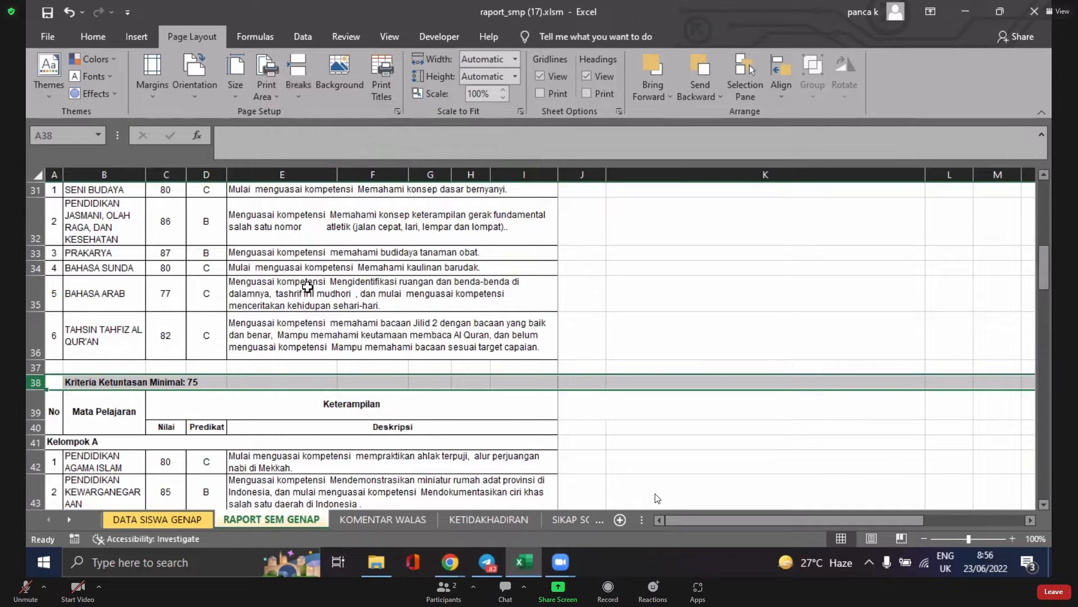
- Page through the print preview up to page 3 to examine the Keterampilan page, and return to the sheet
scroll(305, 285, "down", 4)
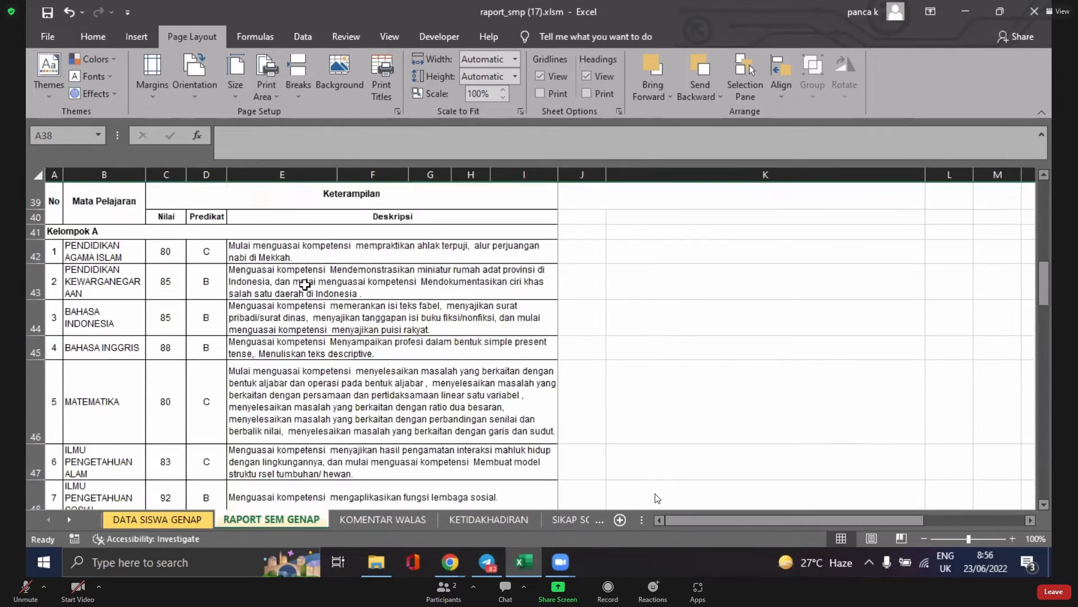
left_click(46, 33)
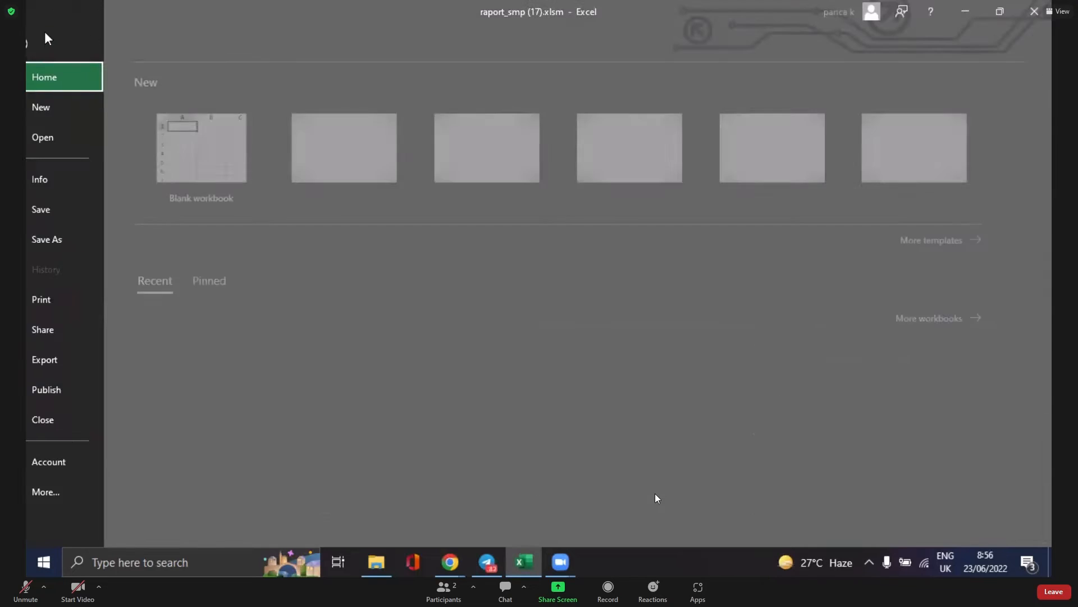
left_click(70, 303)
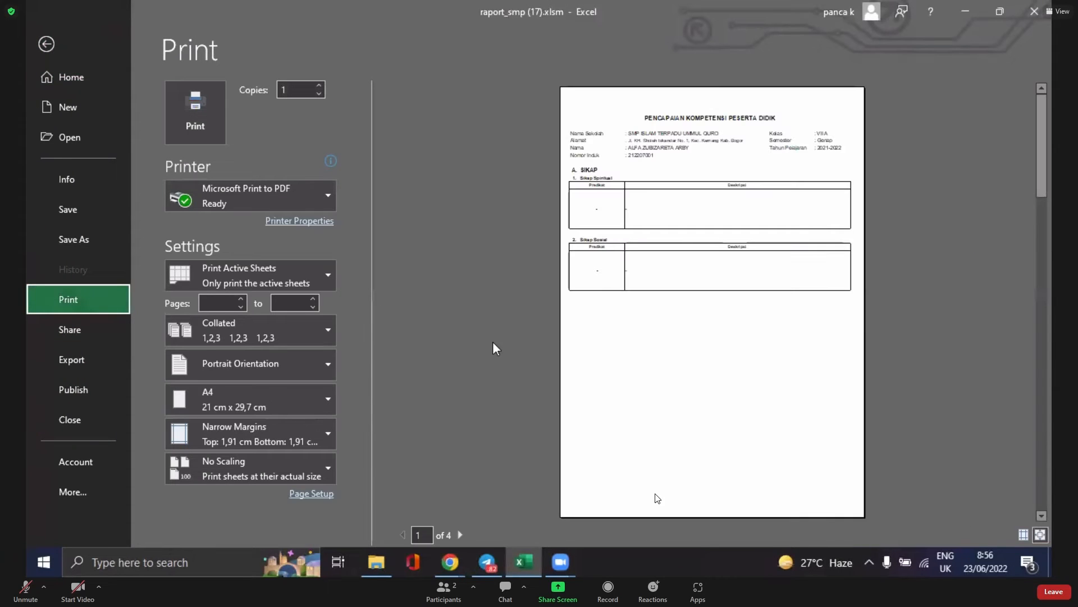
left_click(460, 534)
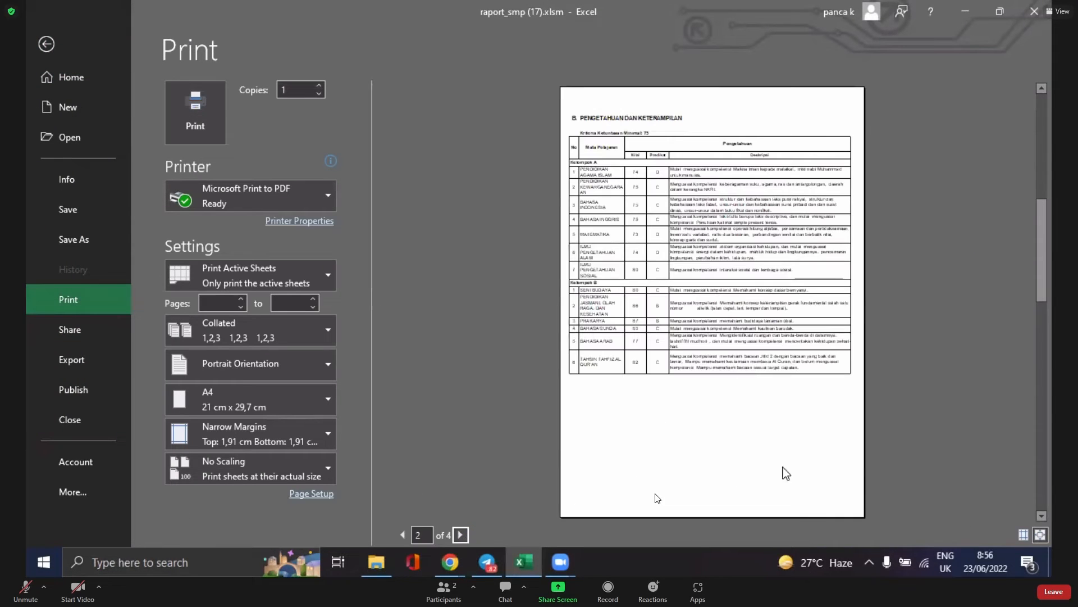
left_click(460, 534)
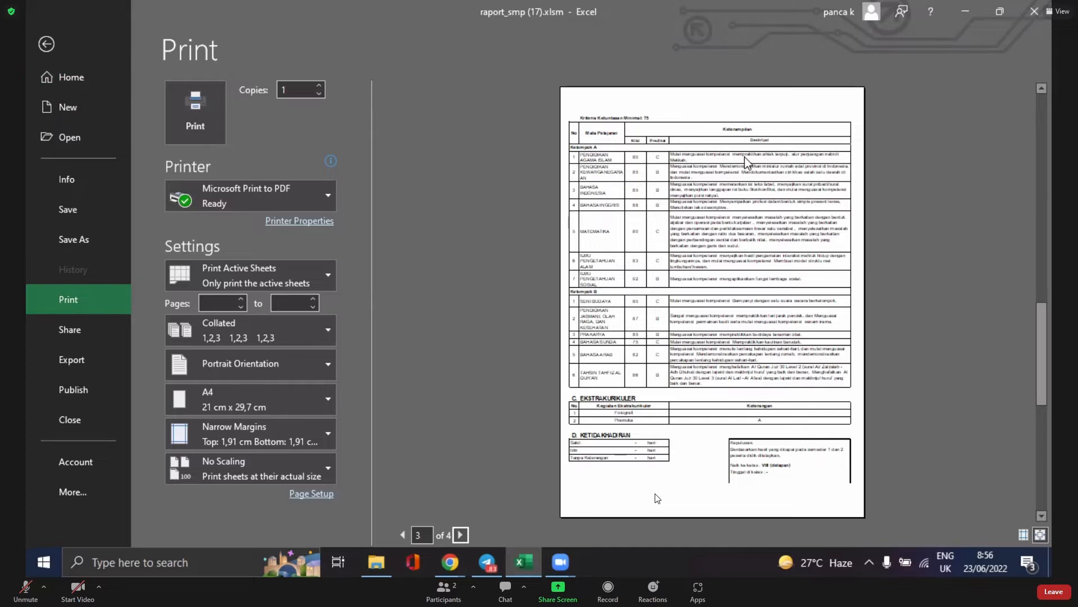
left_click(56, 51)
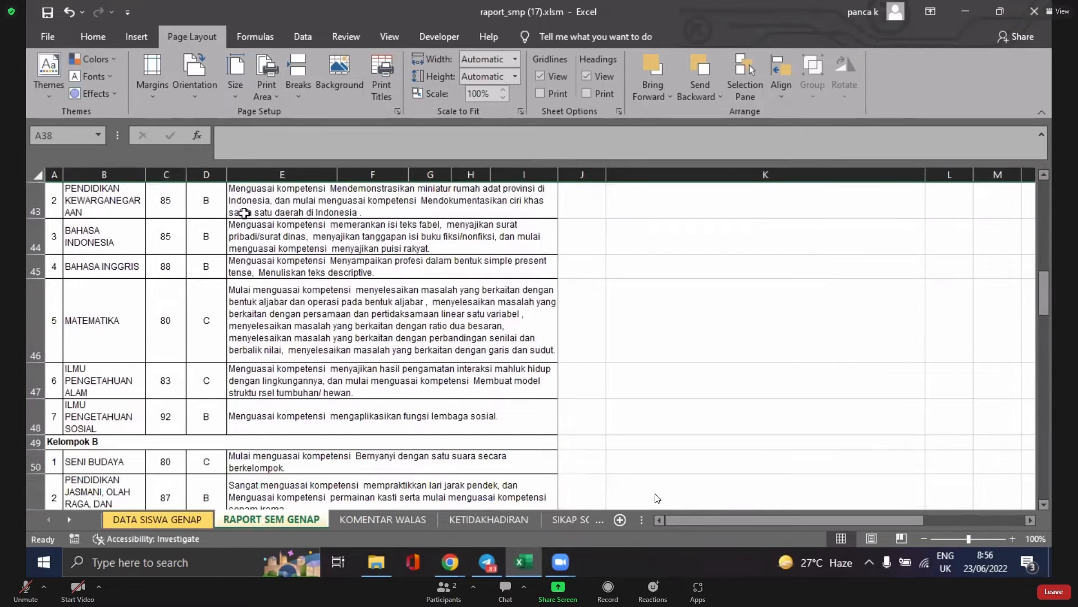
- Insert a page break above row 57, the "C. EKSTRAKURIKULER" heading
scroll(244, 281, "up", 2)
scroll(276, 481, "down", 1)
scroll(283, 451, "down", 5)
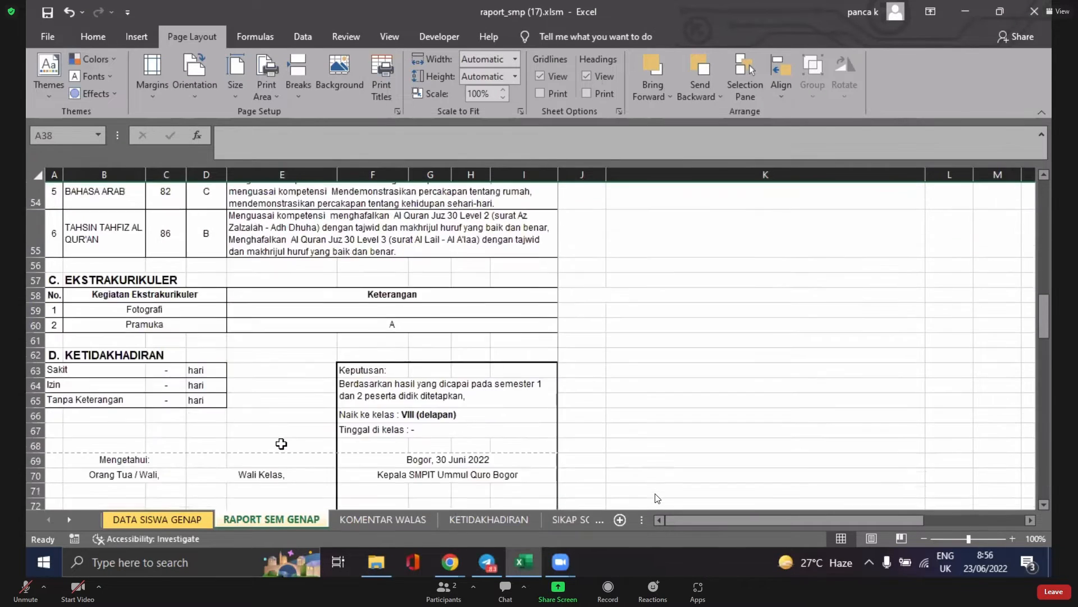
left_click(37, 253)
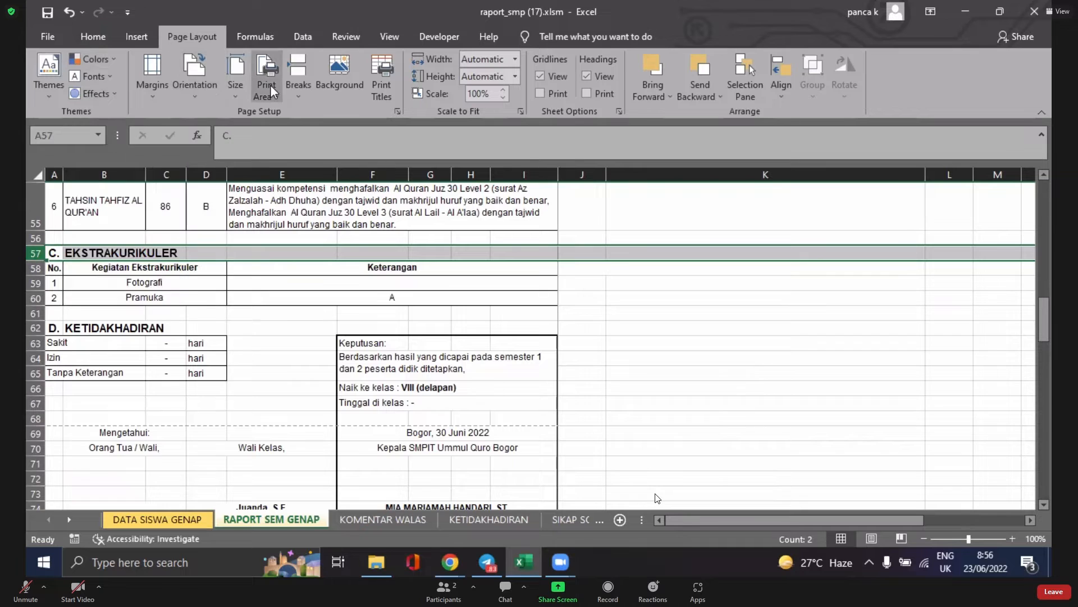
left_click(293, 84)
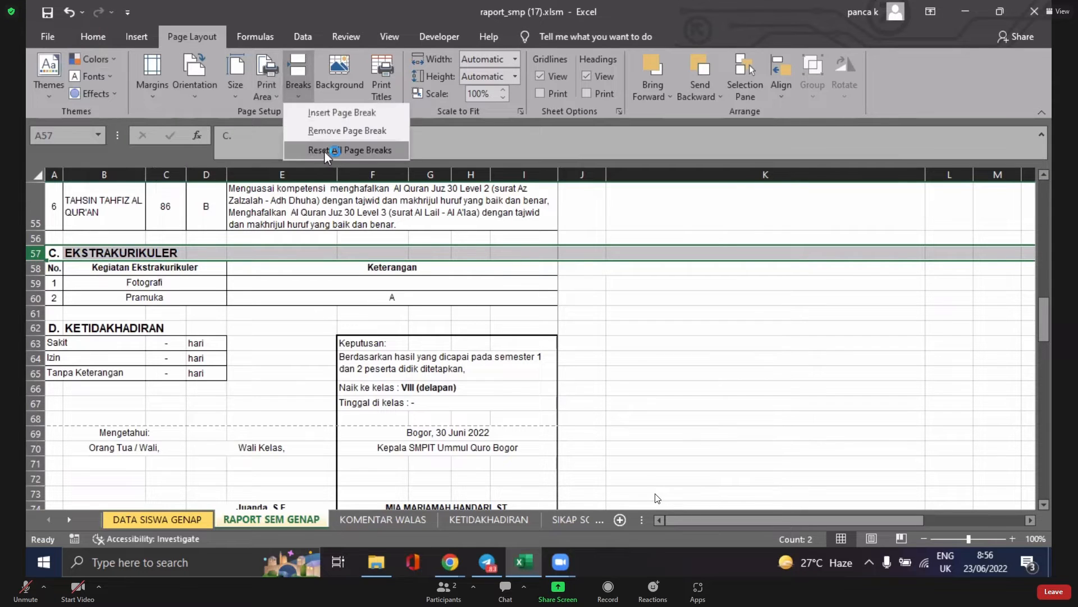
left_click(329, 115)
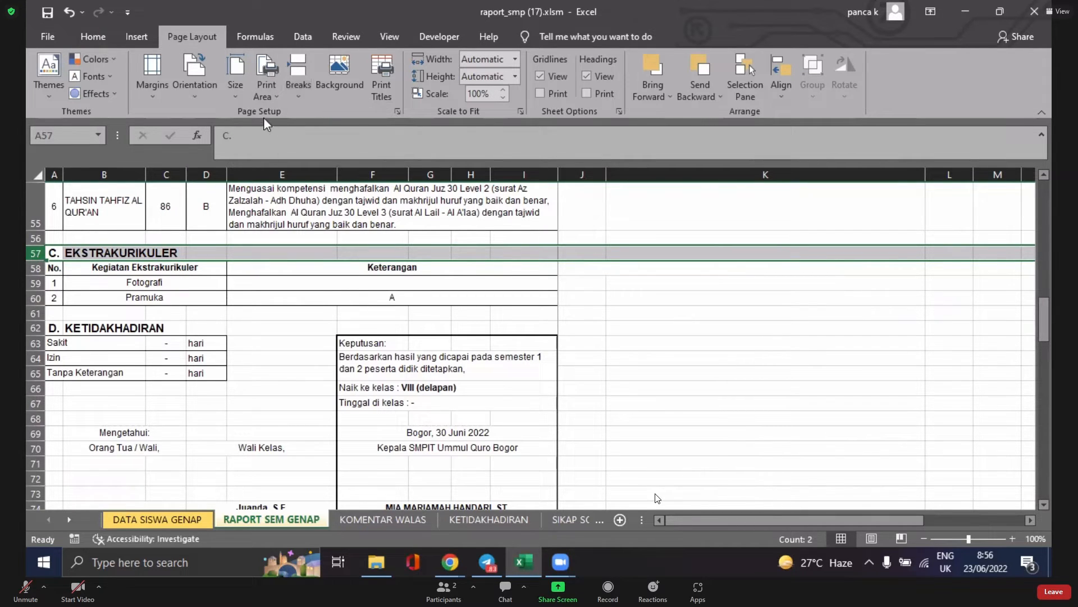
- Page through the print preview up to page 4 to examine how the sections are divided, and return to the sheet
left_click(47, 34)
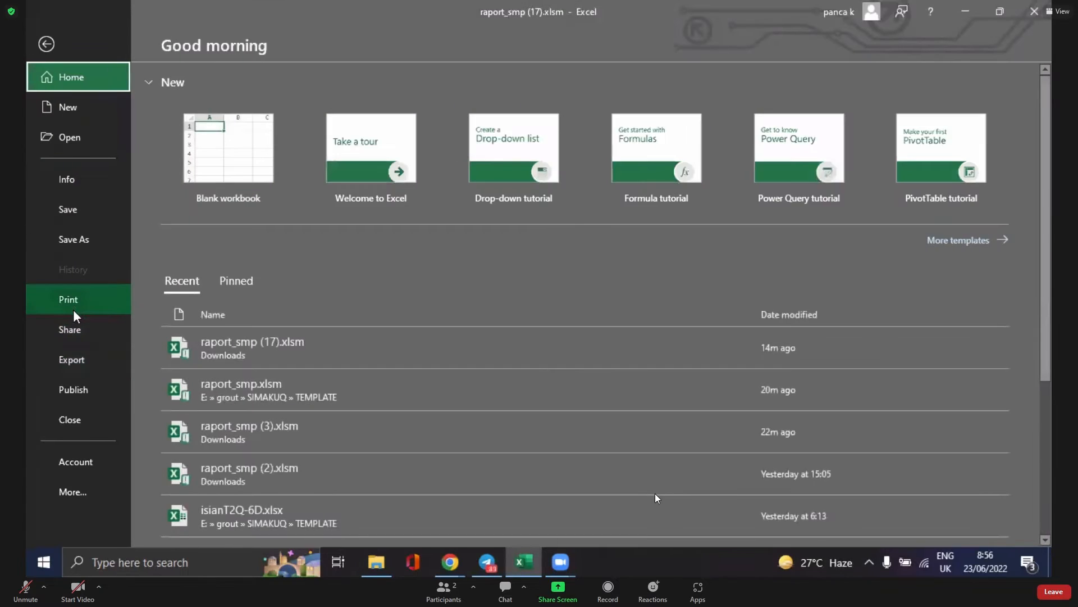
left_click(74, 310)
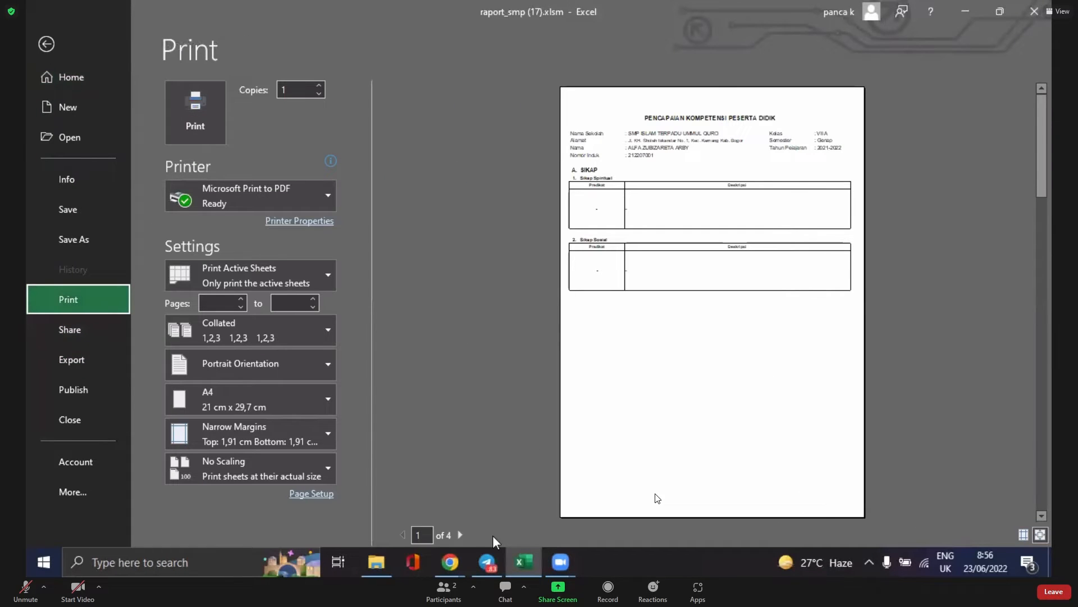
left_click(465, 534)
left_click(465, 533)
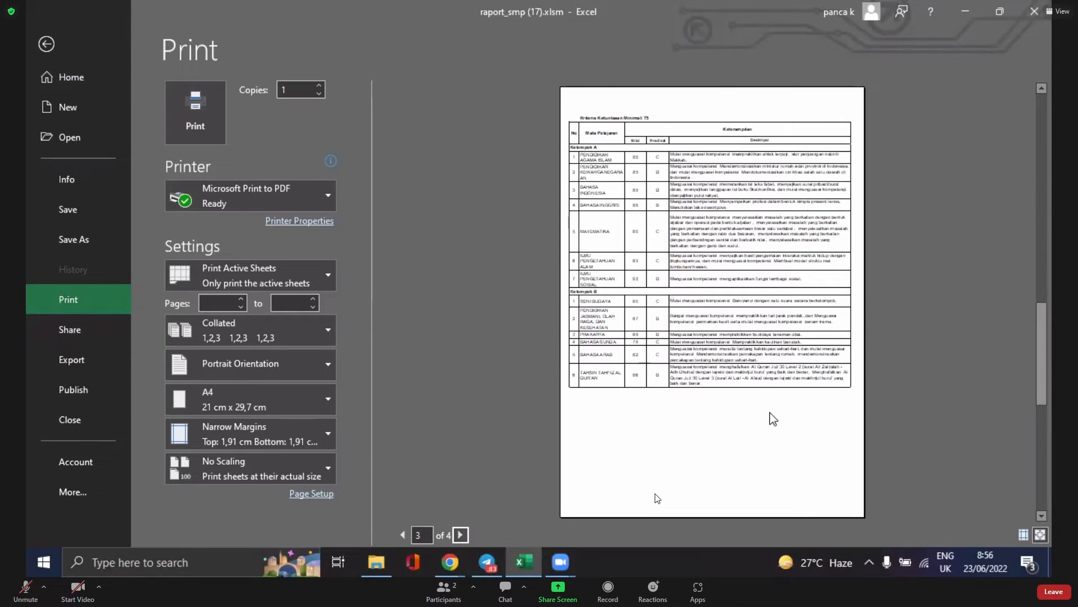
left_click(460, 535)
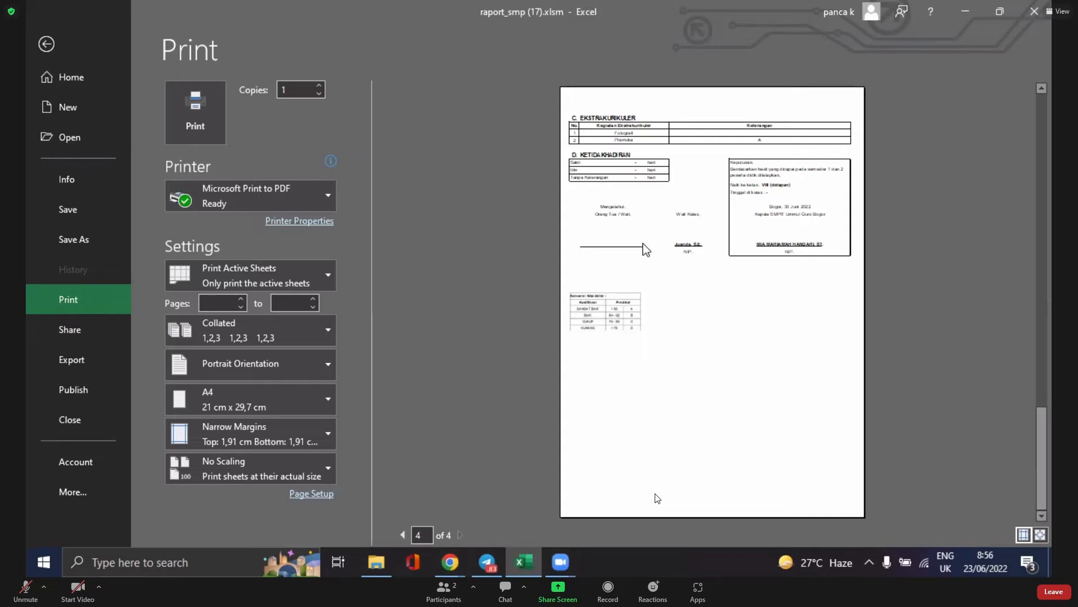
left_click(61, 28)
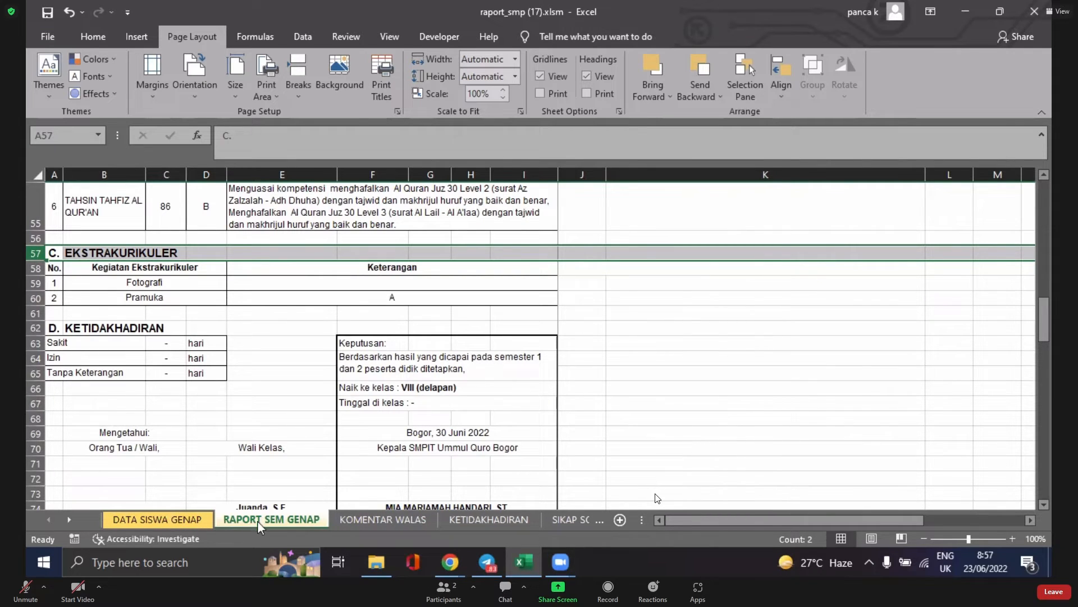
- Examine the KOMENTAR WALAS sheet, compare it with RAPORT SEM GENAP while dismissing the student ID form, and return to KOMENTAR WALAS
left_click(382, 523)
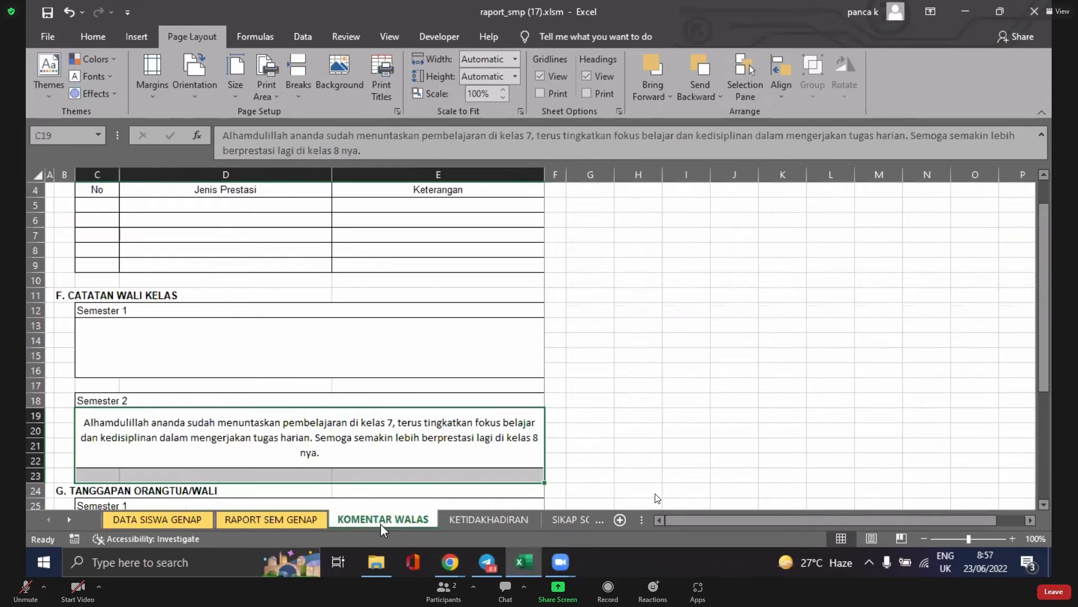
scroll(313, 453, "up", 1)
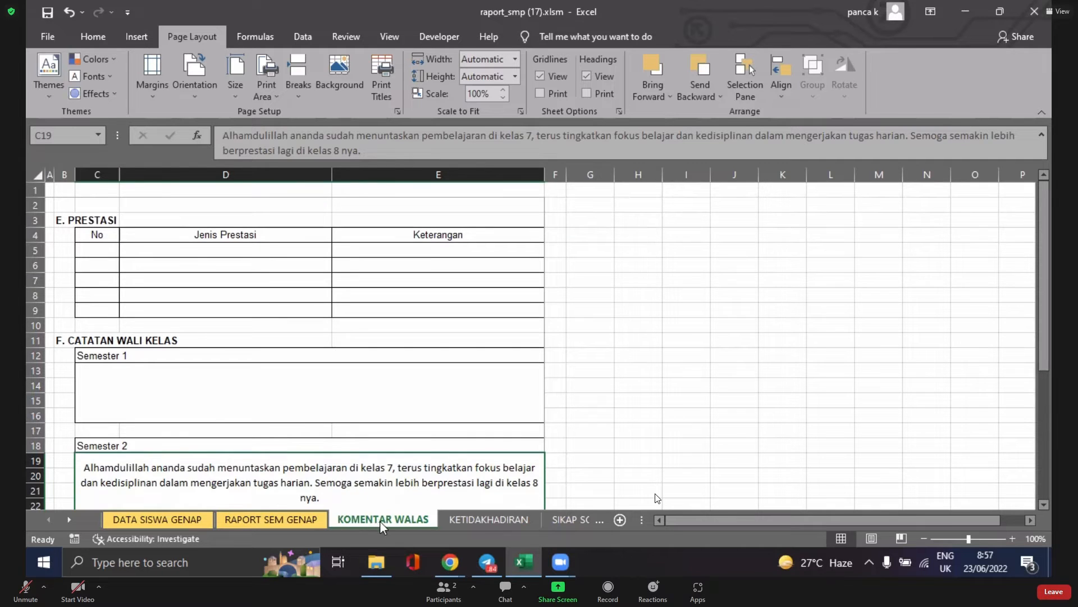
scroll(362, 465, "down", 1)
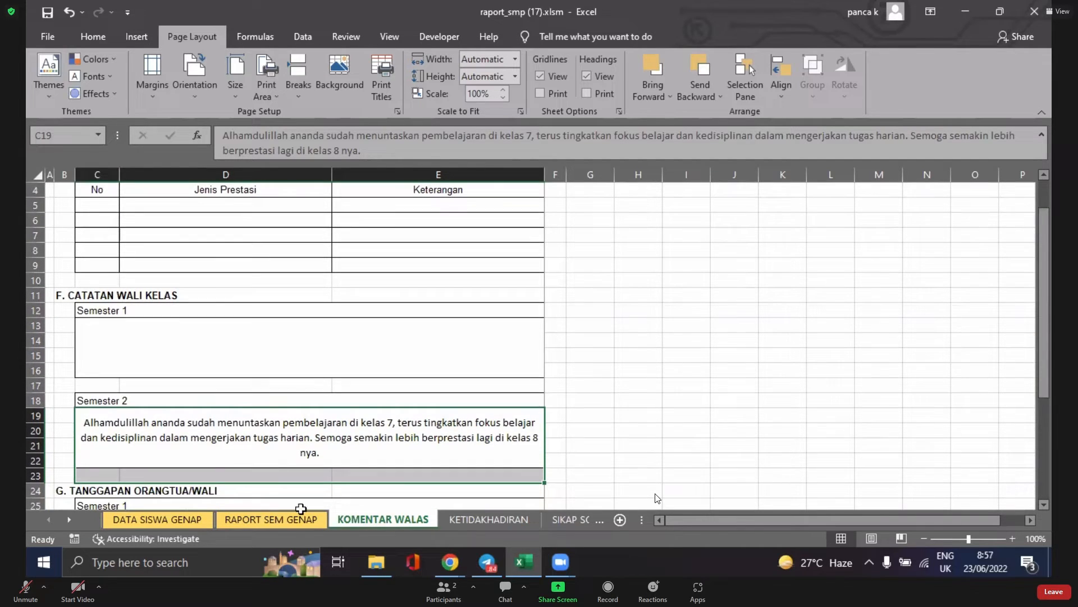
left_click(267, 519)
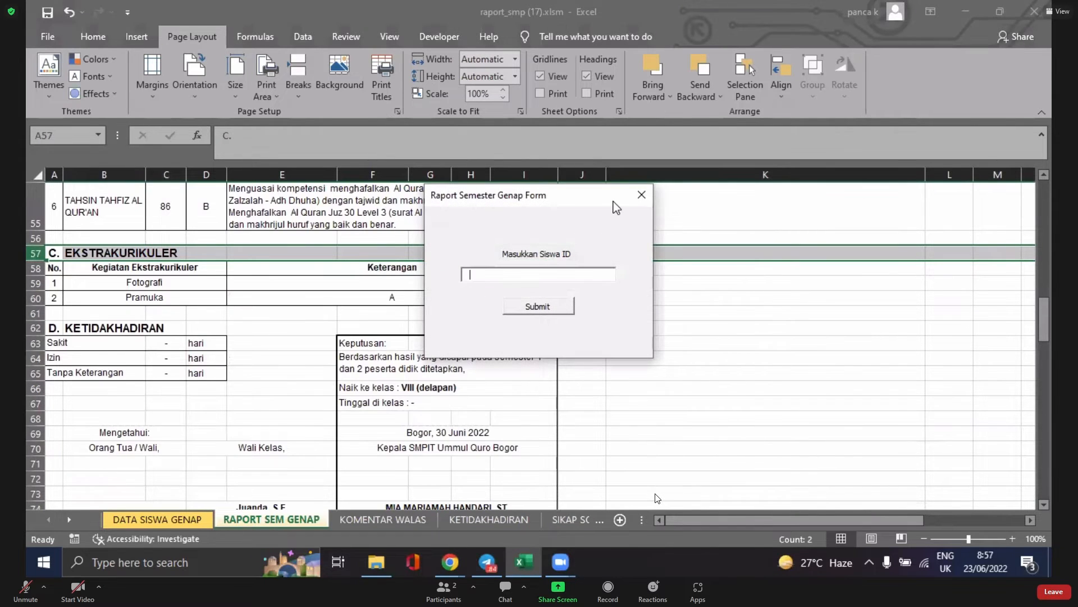
left_click(641, 194)
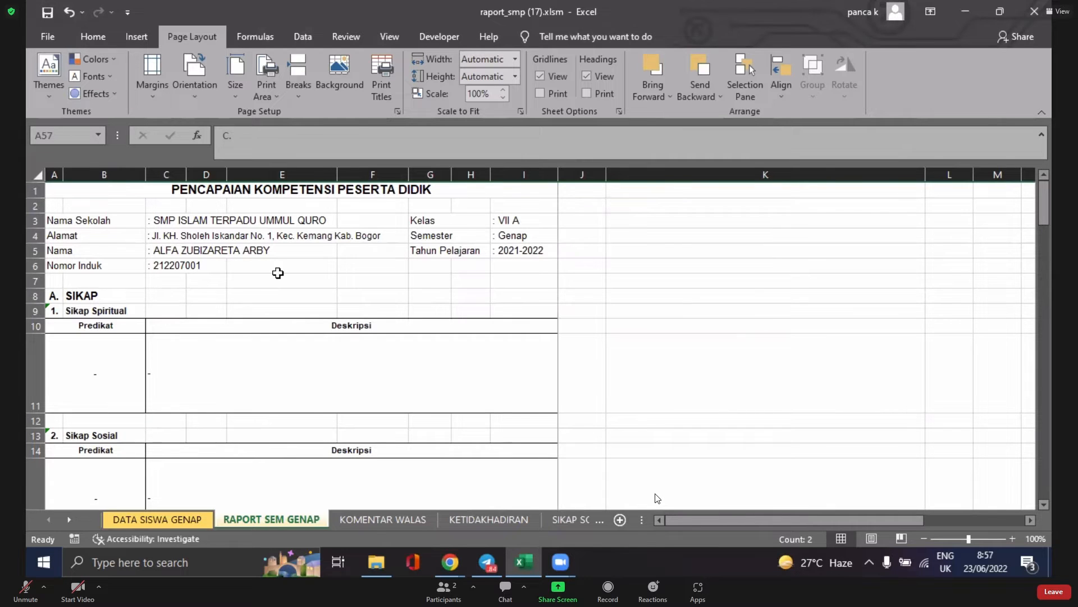
left_click(376, 520)
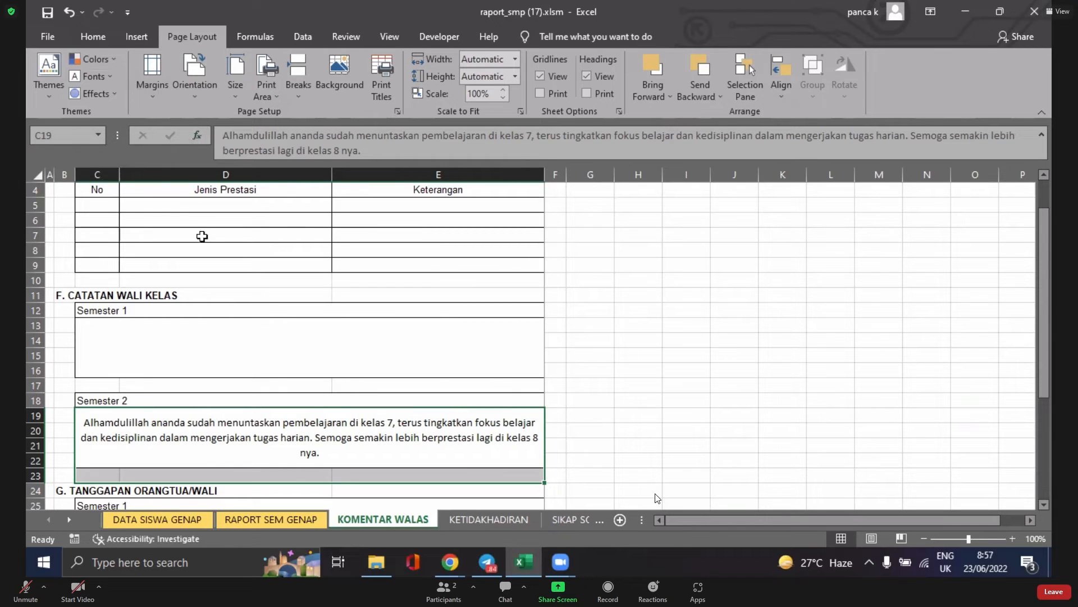
- Try Normal margins for the KOMENTAR WALAS sheet in the print preview, and return to the sheet
left_click(61, 41)
left_click(62, 43)
left_click(55, 37)
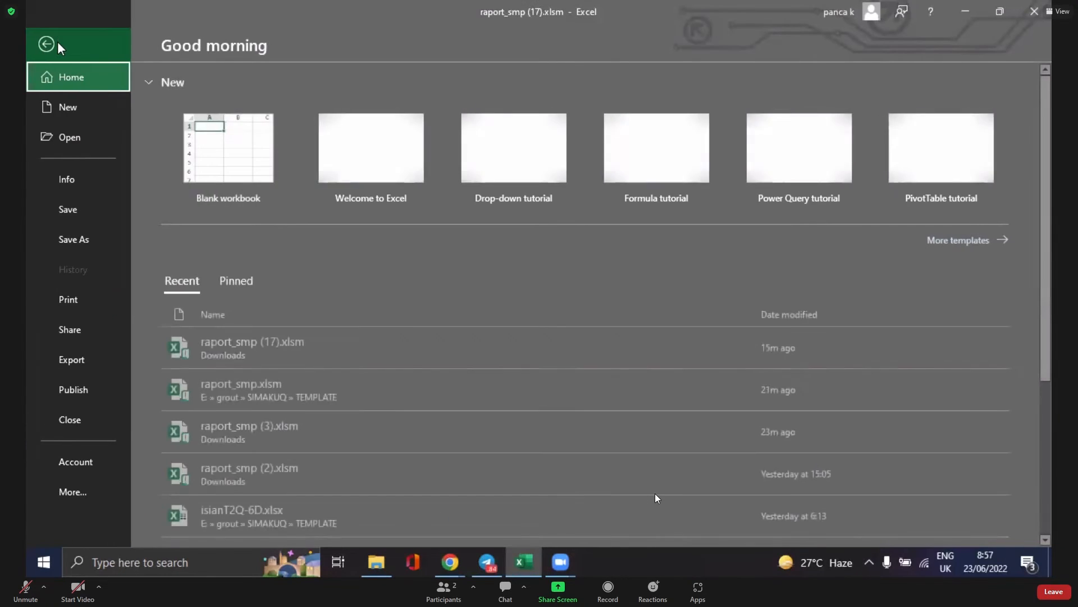
left_click(102, 296)
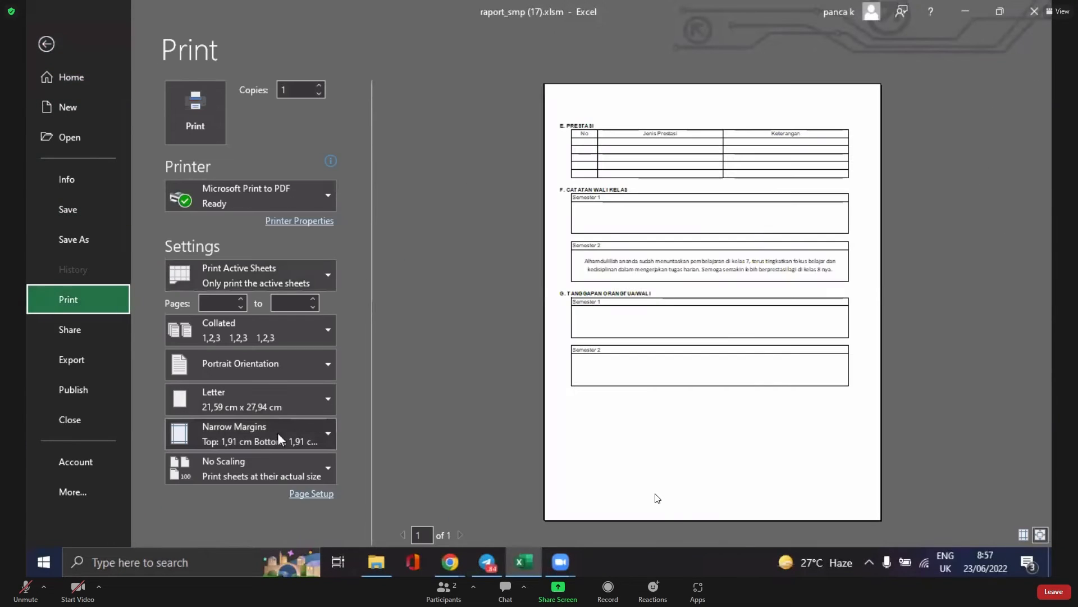
left_click(244, 433)
left_click(195, 254)
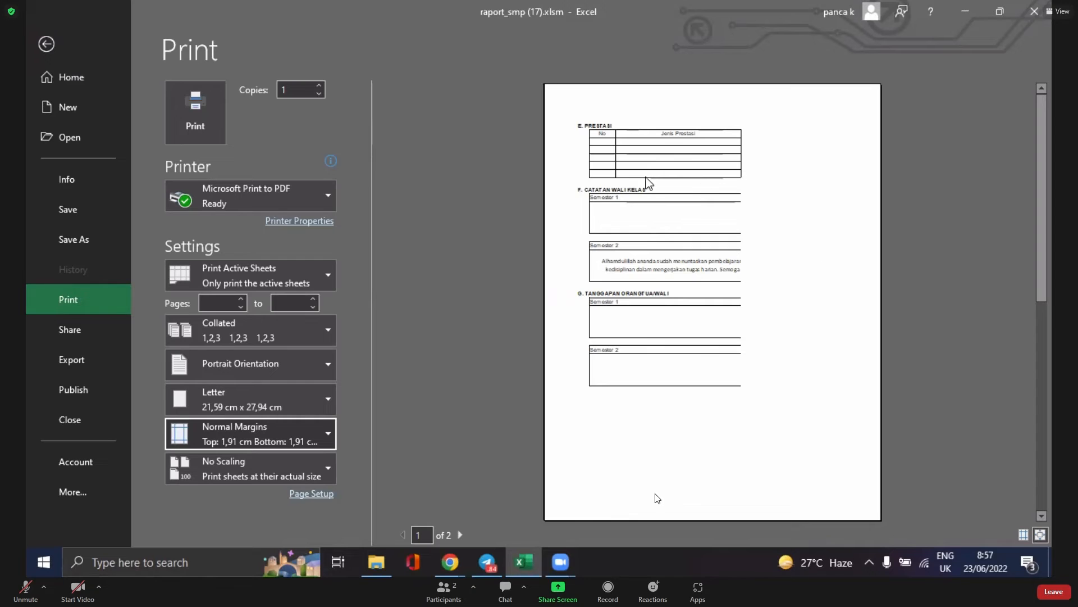
key("Escape")
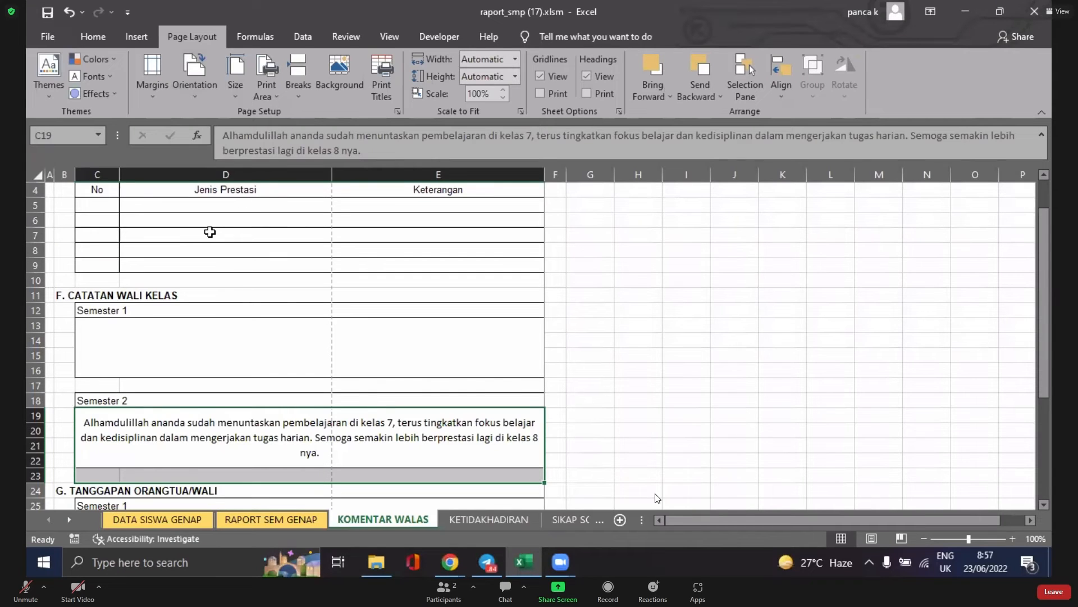
- Set the print area of the KOMENTAR WALAS sheet to A3:E35, from the "E. PRESTASI" heading through the parents' response section
scroll(210, 232, "up", 1)
left_click(50, 218)
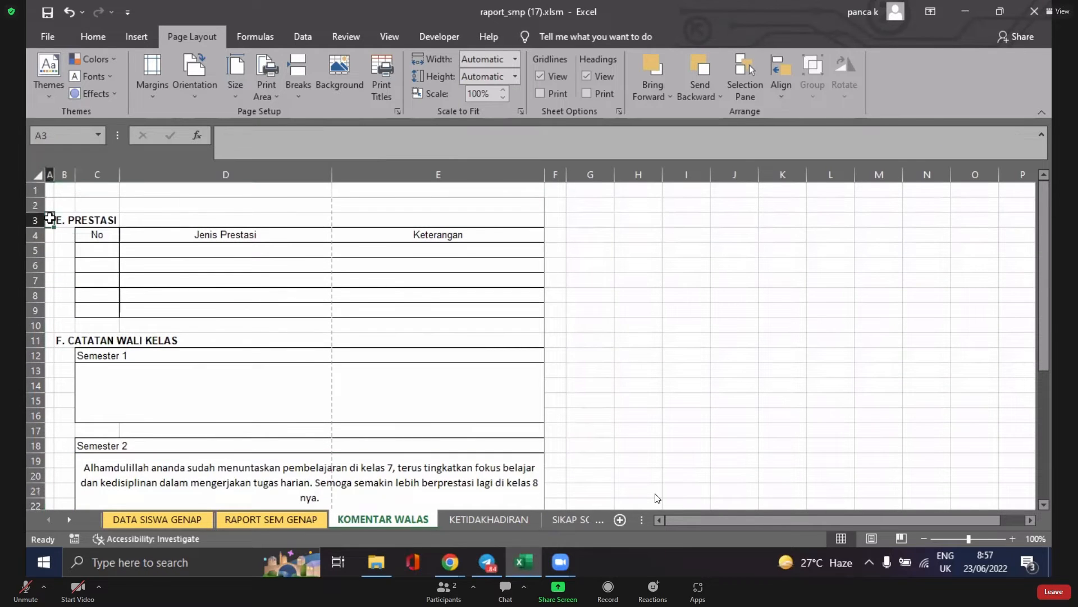
left_click_drag(50, 218, 421, 361)
scroll(420, 362, "down", 4)
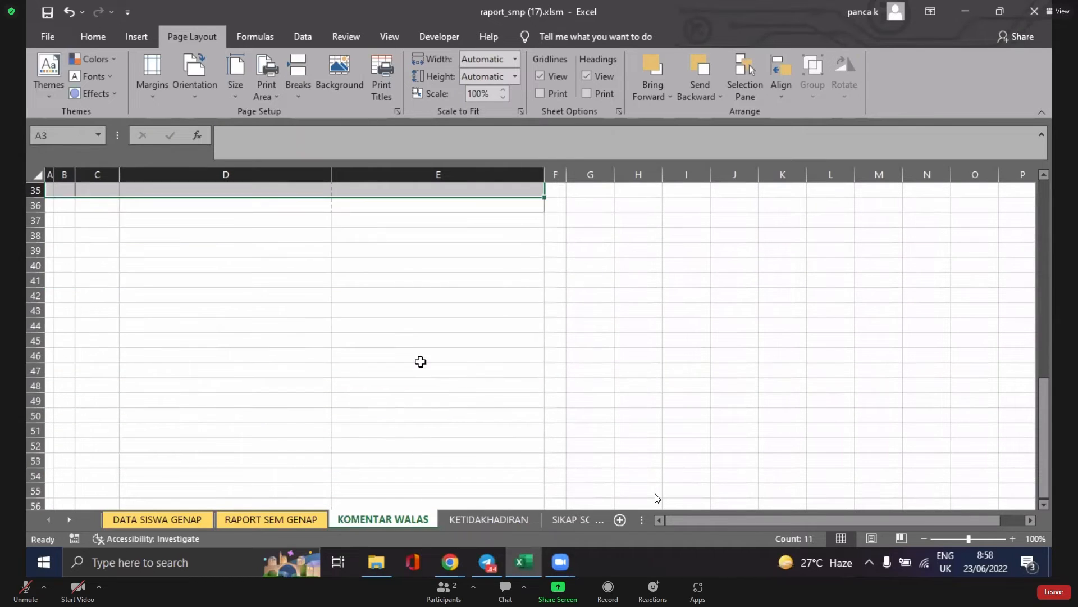
scroll(421, 361, "up", 11)
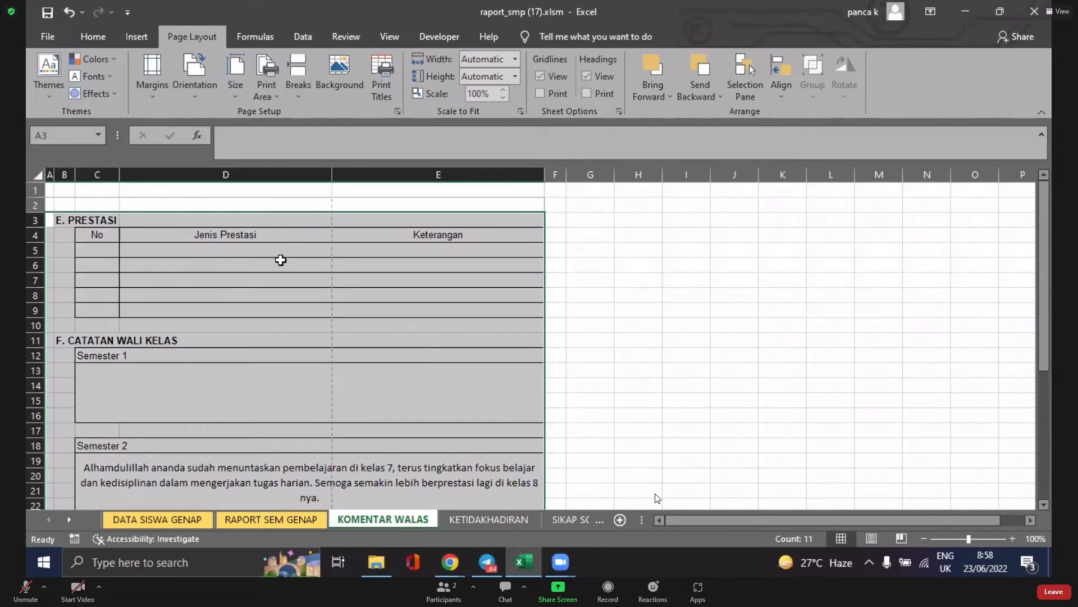
scroll(281, 259, "down", 6)
scroll(288, 250, "up", 6)
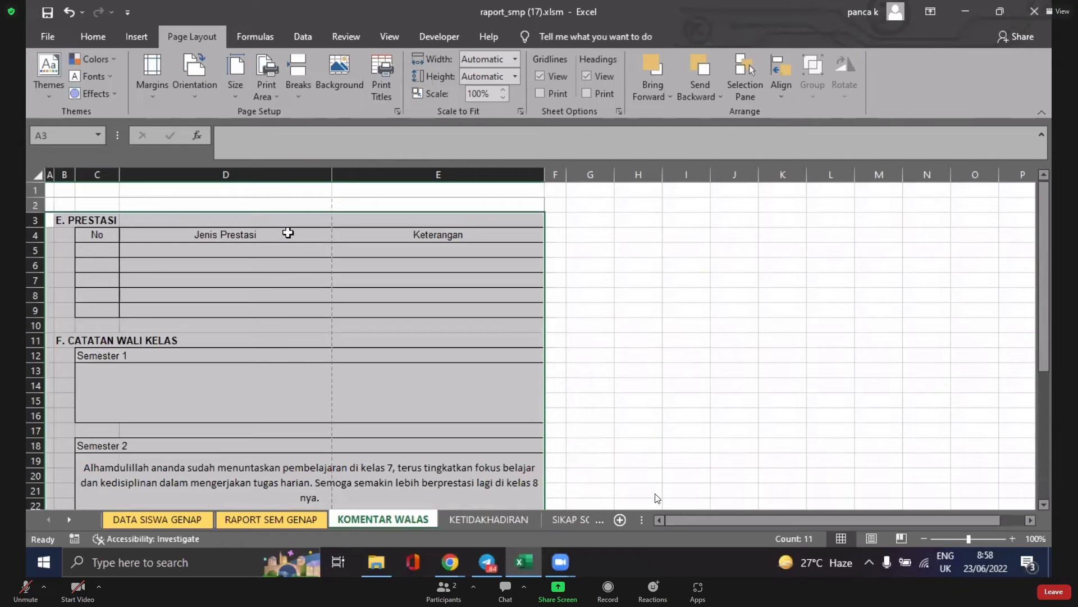
left_click(263, 86)
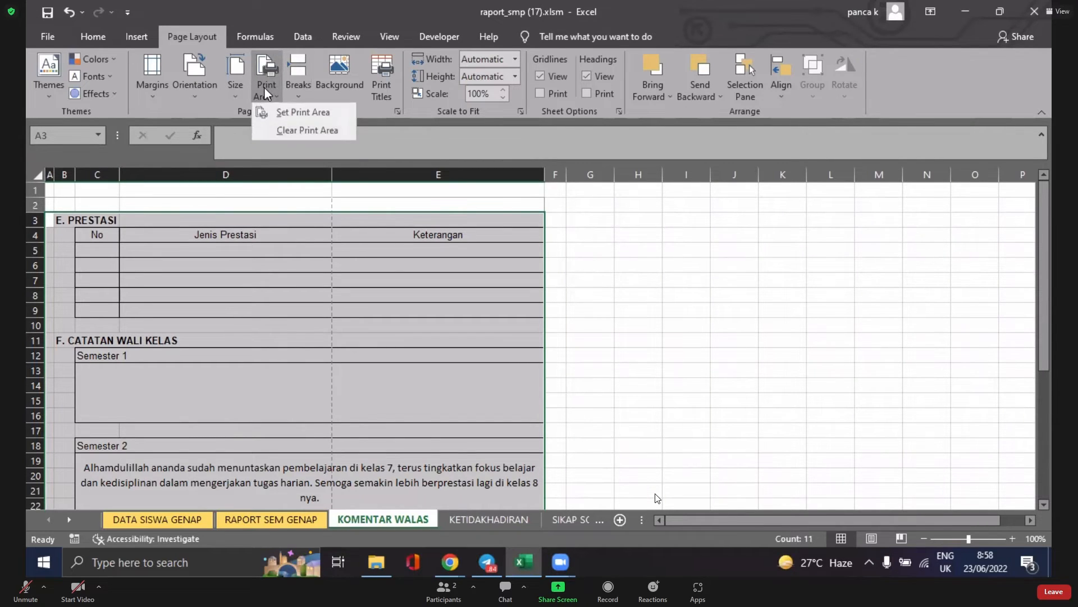
left_click(282, 114)
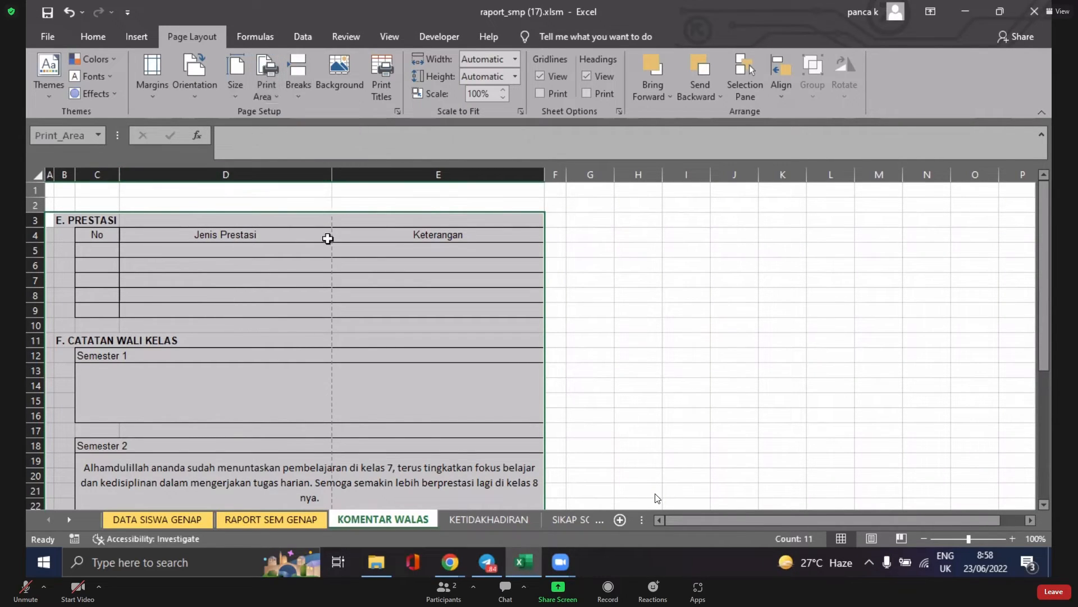
- Set the paper size for printing the KOMENTAR WALAS sheet to A4
left_click(51, 38)
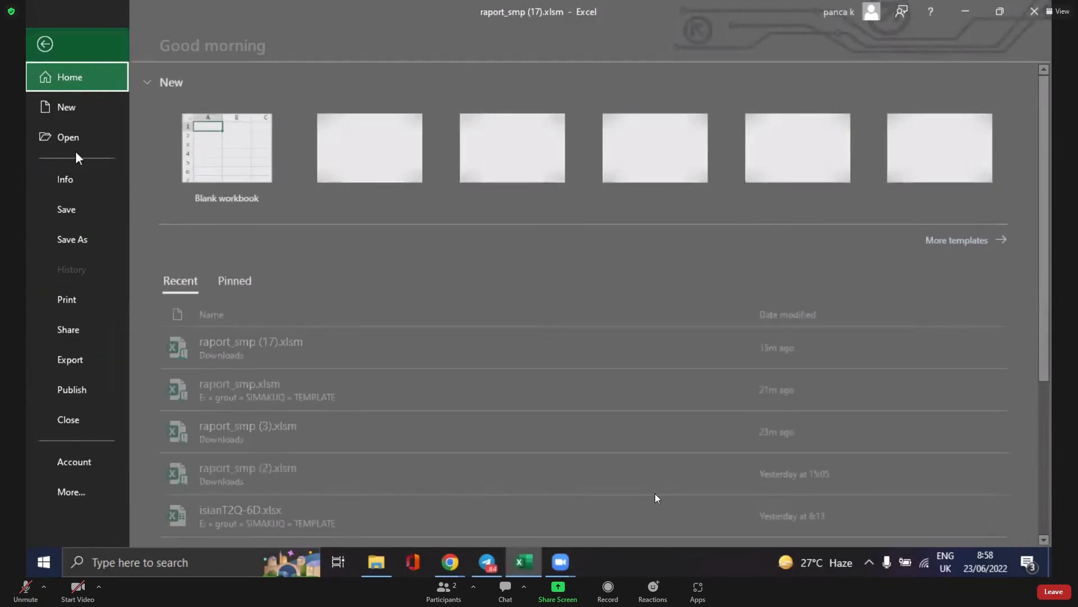
left_click(91, 300)
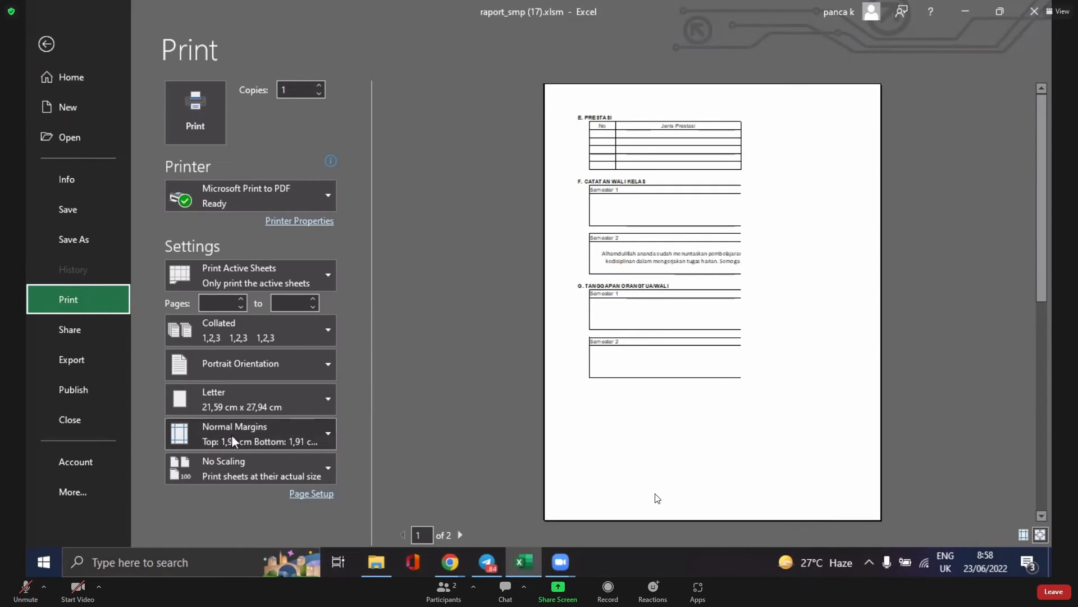
left_click(240, 400)
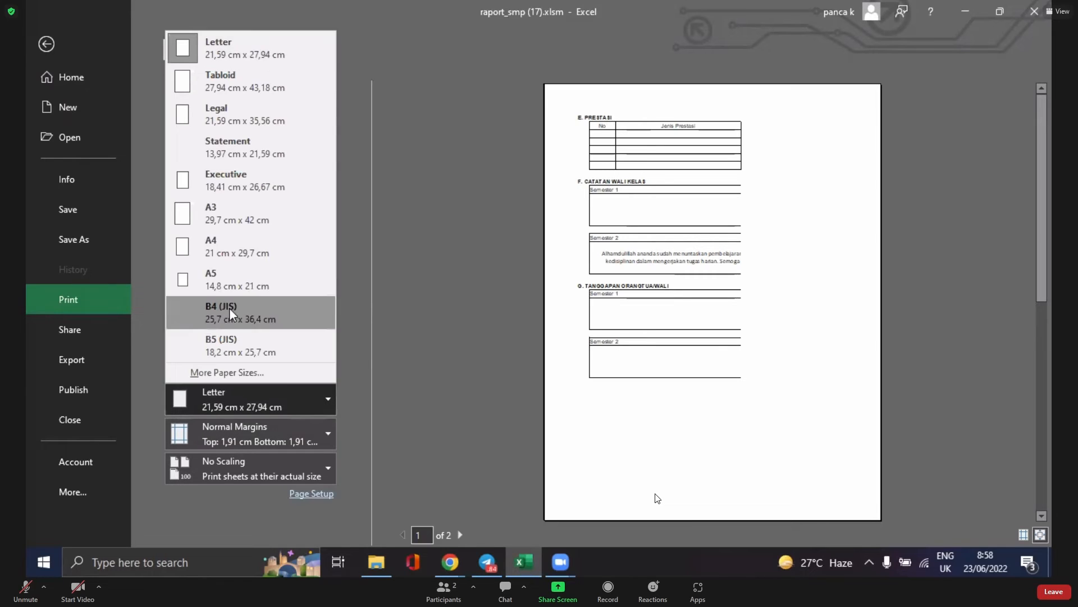
left_click(239, 247)
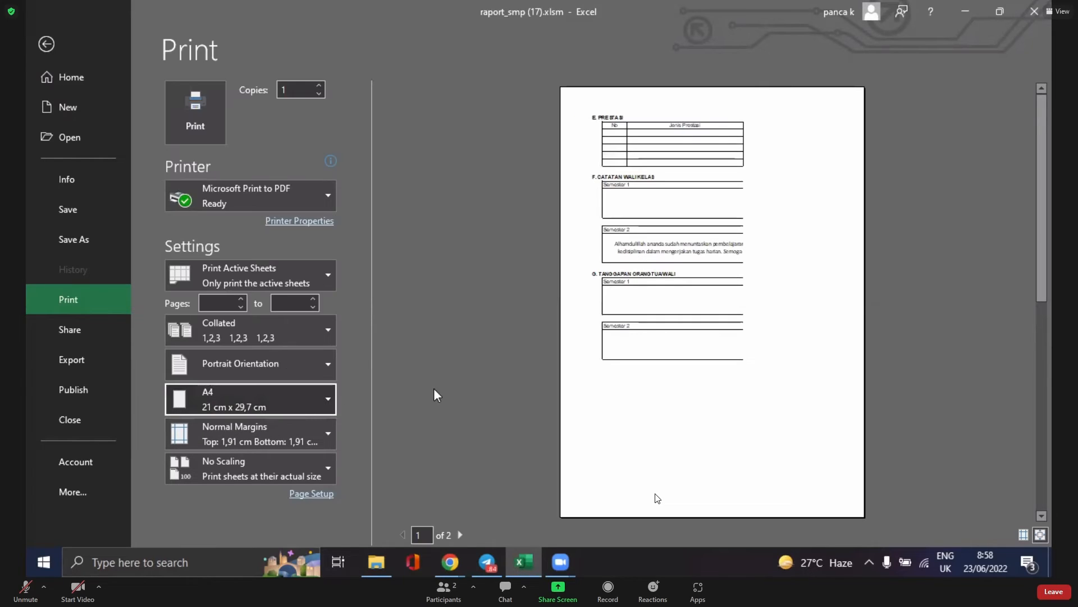
- Set the print margins of the KOMENTAR WALAS sheet to Narrow
left_click(295, 430)
left_click(259, 441)
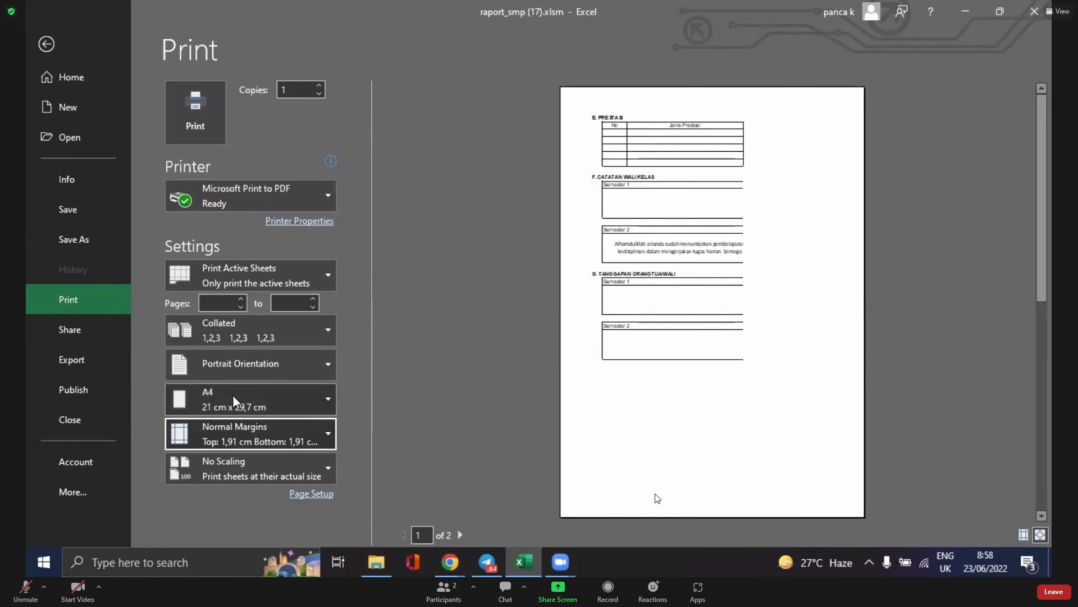
left_click(239, 429)
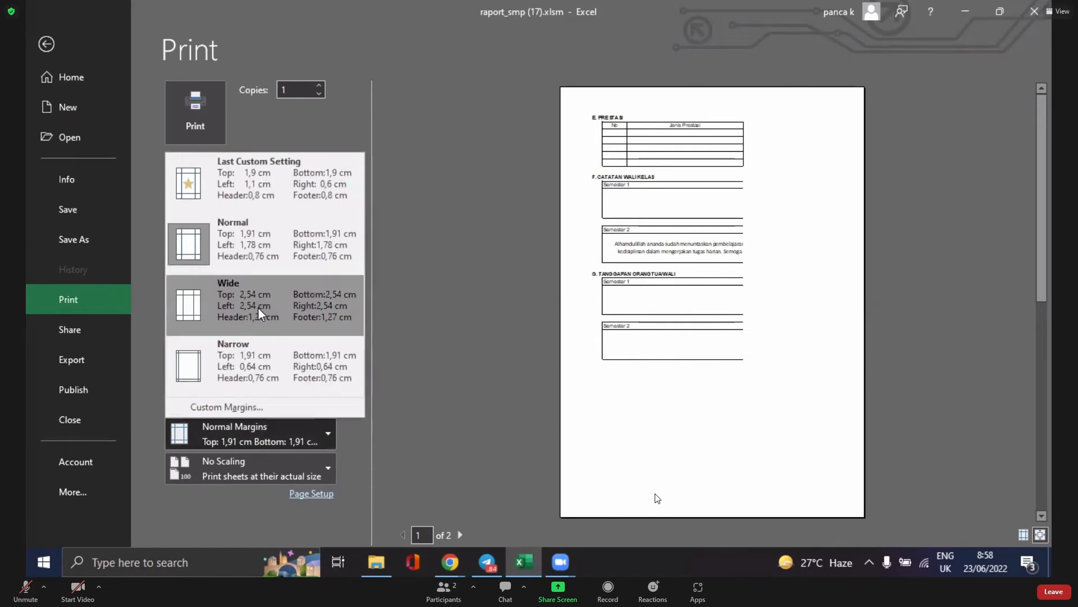
left_click(235, 362)
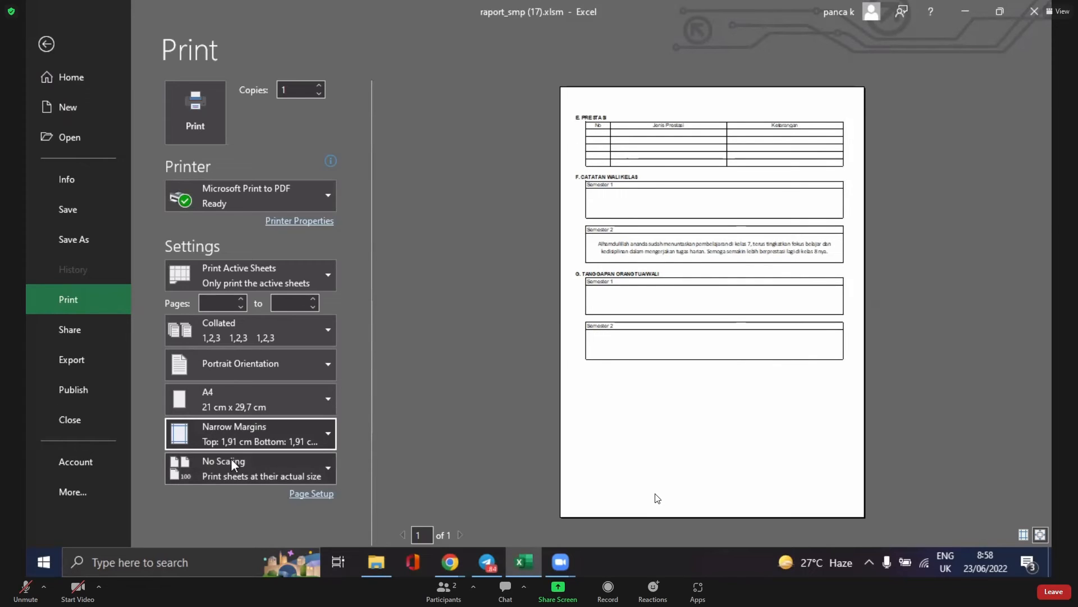
left_click(231, 438)
left_click(483, 340)
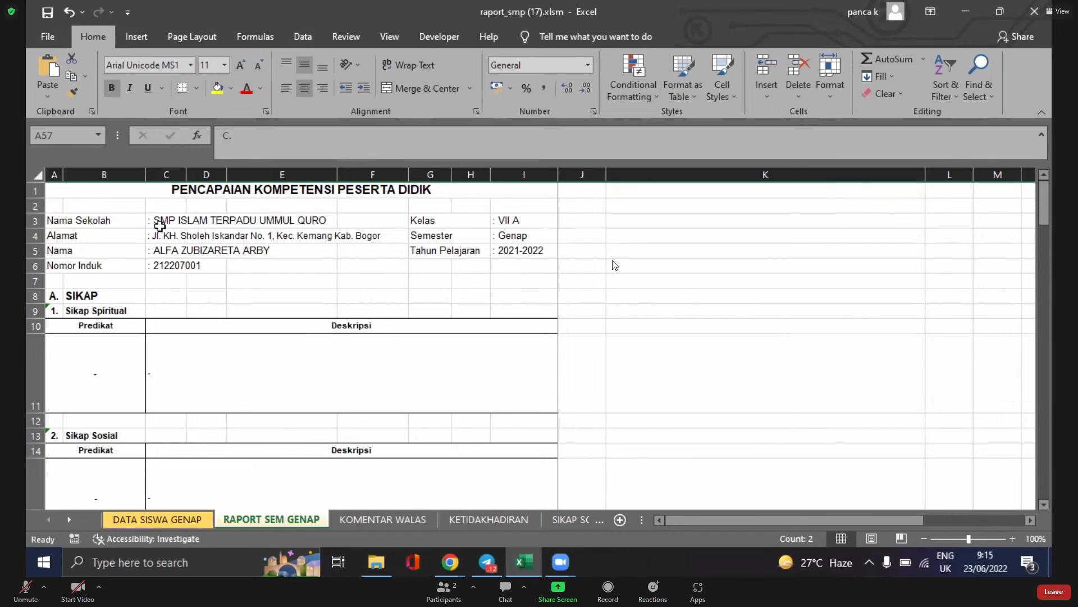
- Review all pages of the RAPORT SEM GENAP sheet in the print preview, and return to the sheet
left_click(47, 36)
left_click(68, 299)
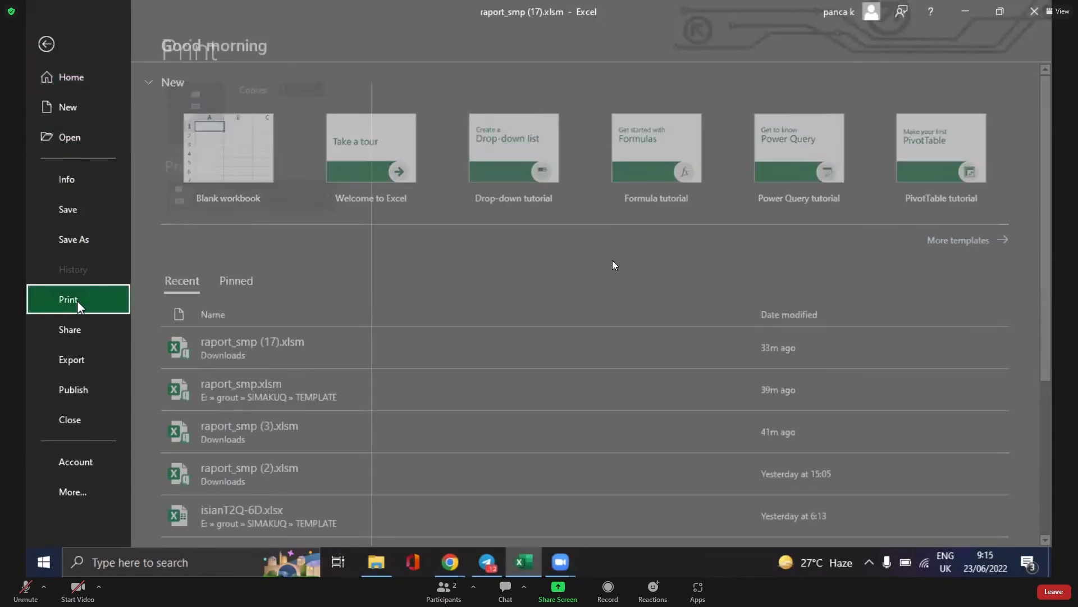
scroll(614, 264, "down", 3)
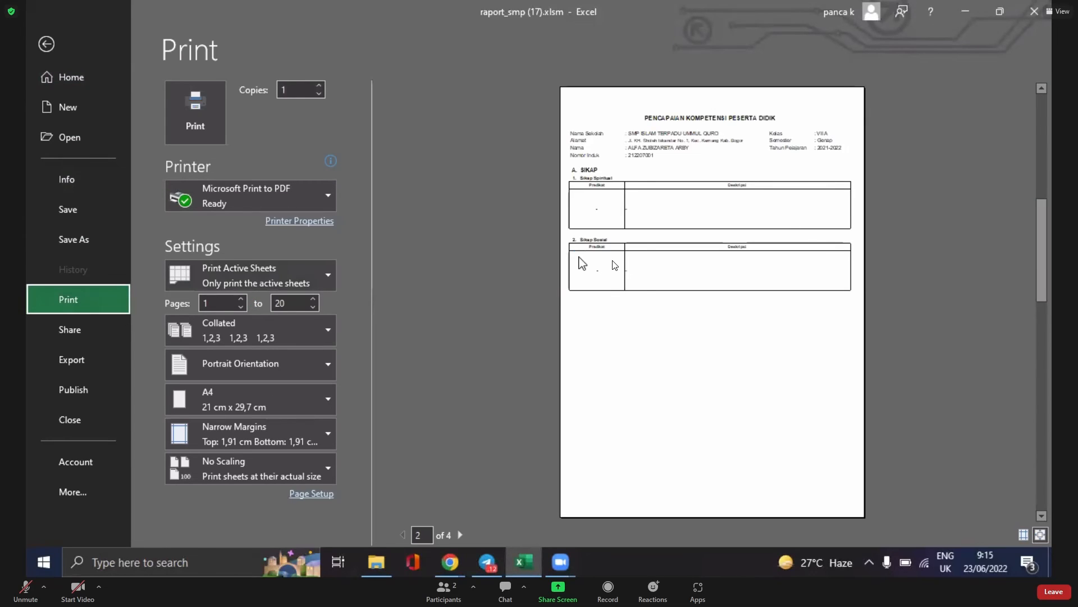
scroll(613, 264, "down", 1)
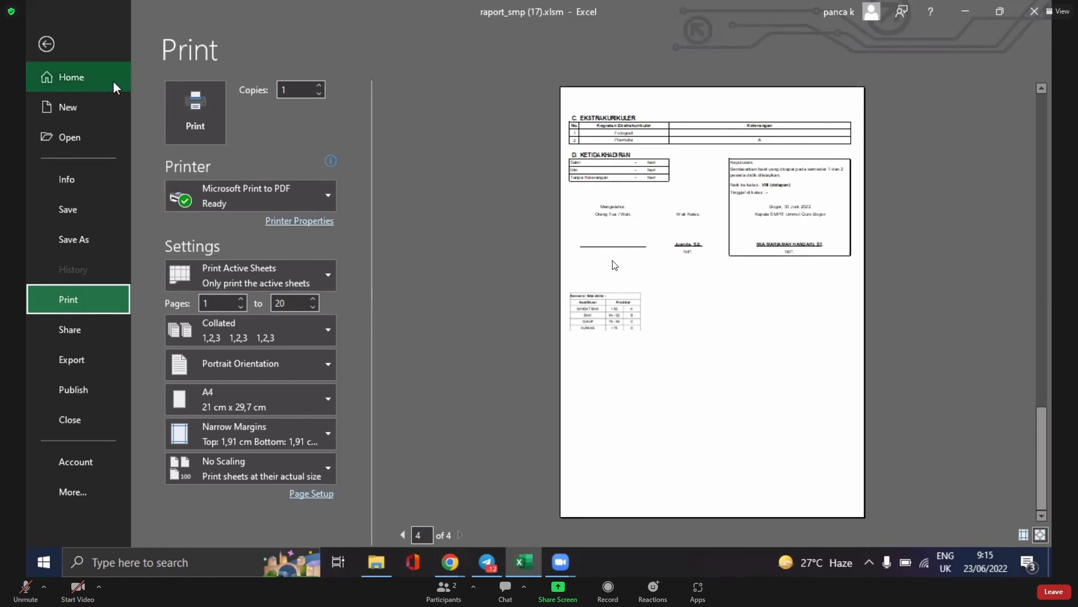
key("Escape")
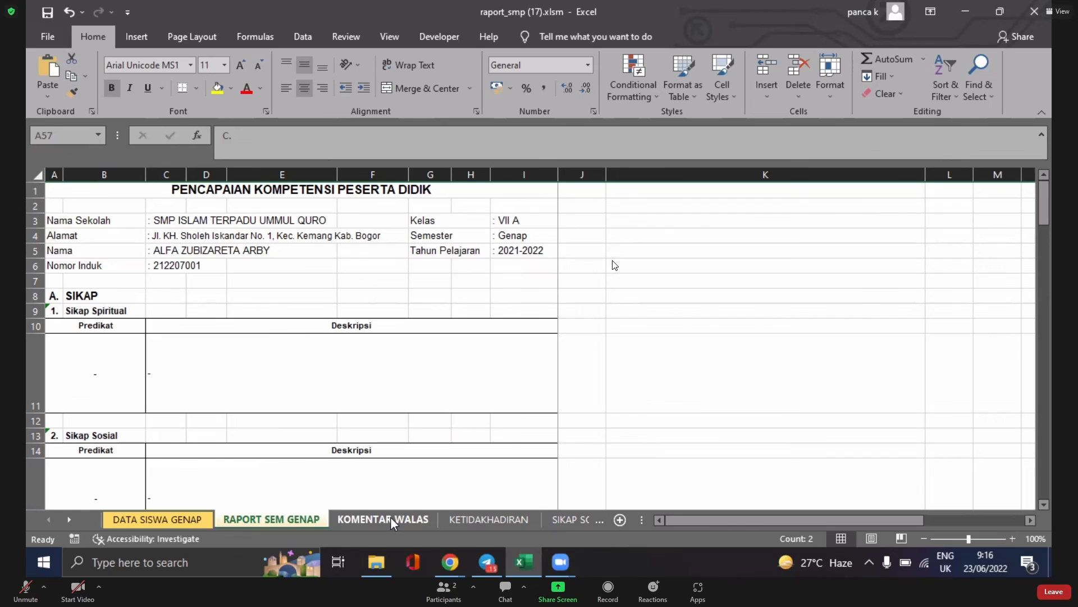
- Group the KOMENTAR WALAS sheet with RAPORT SEM GENAP and open the print preview for both sheets together
left_click(392, 521, "ctrl")
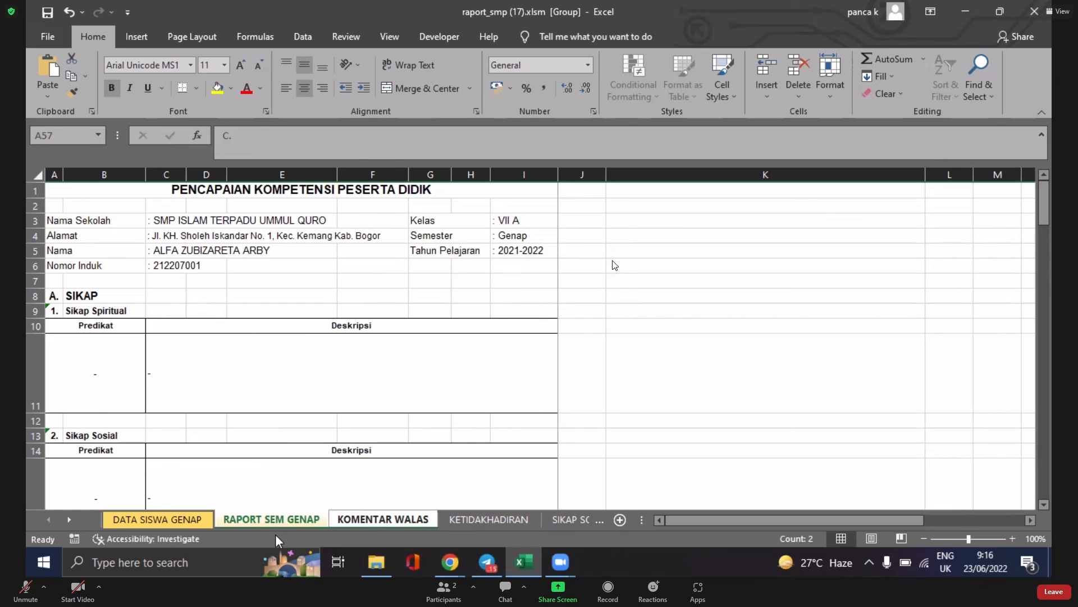
left_click(55, 45)
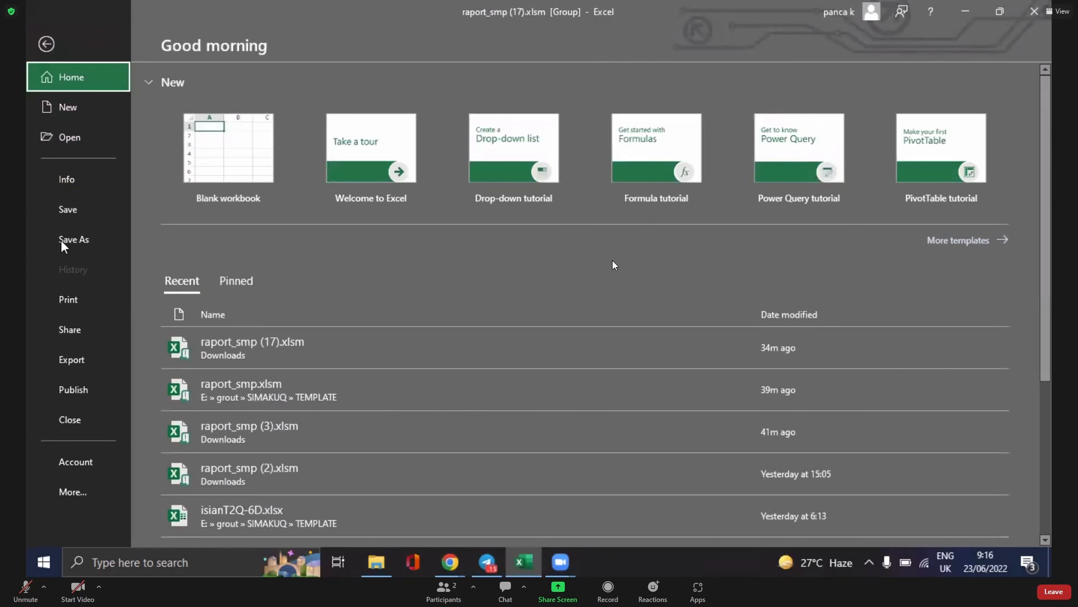
left_click(60, 309)
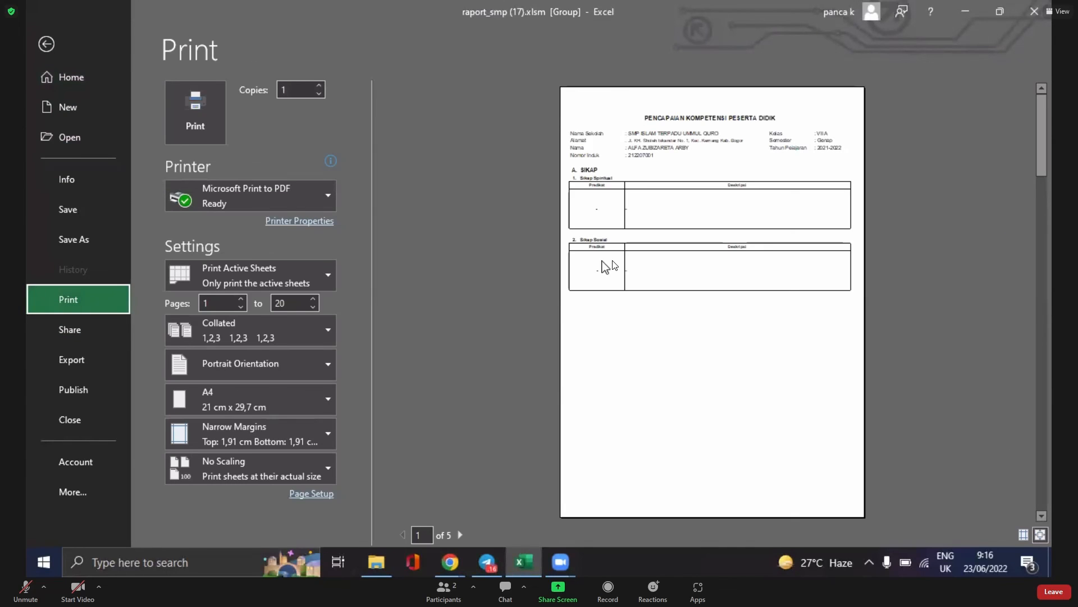
- Check the combined preview page by page, comparing the last report page with the E. PRESTASI comments page that follows
left_click(460, 534)
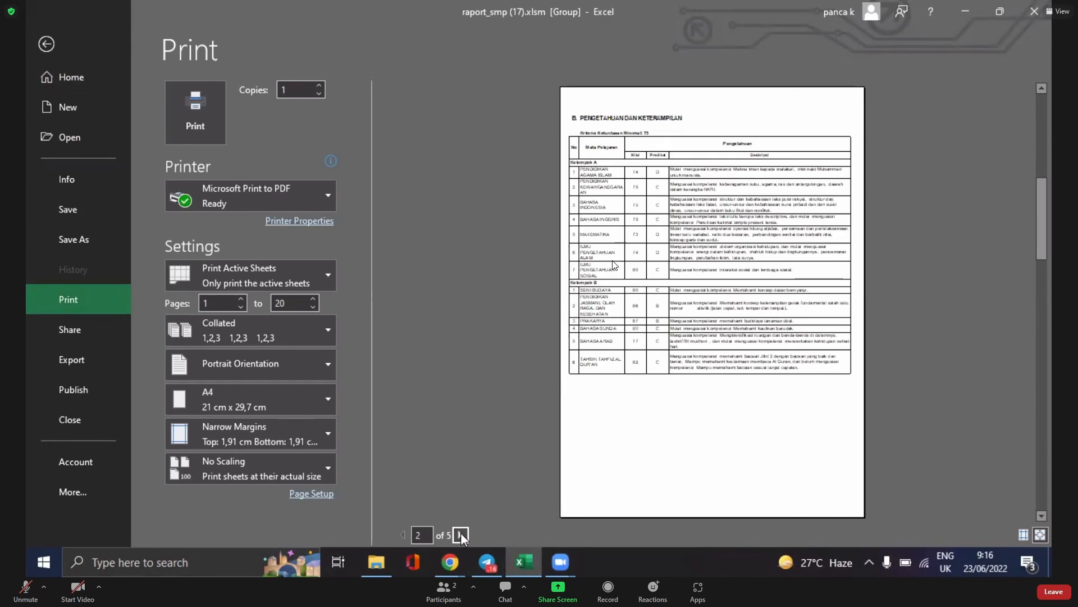
left_click(460, 534)
left_click(461, 534)
left_click(460, 534)
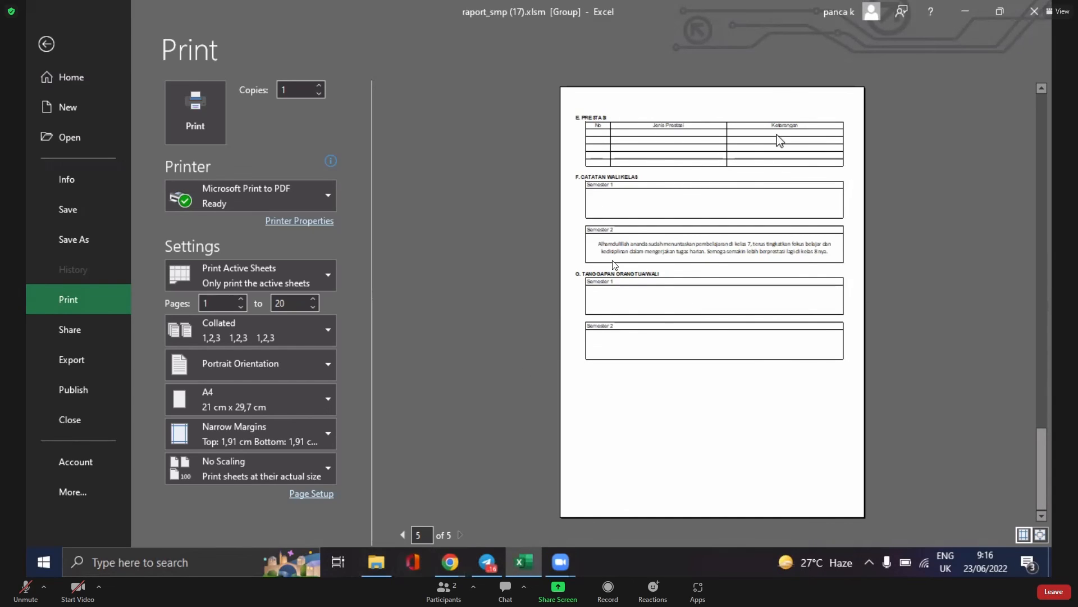
left_click(403, 534)
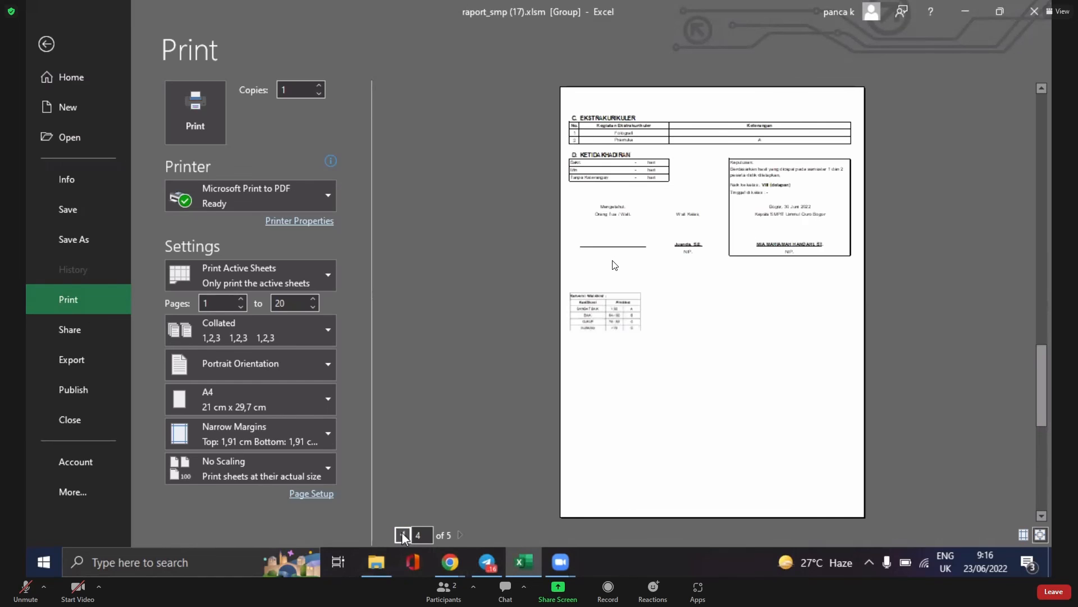
left_click(460, 534)
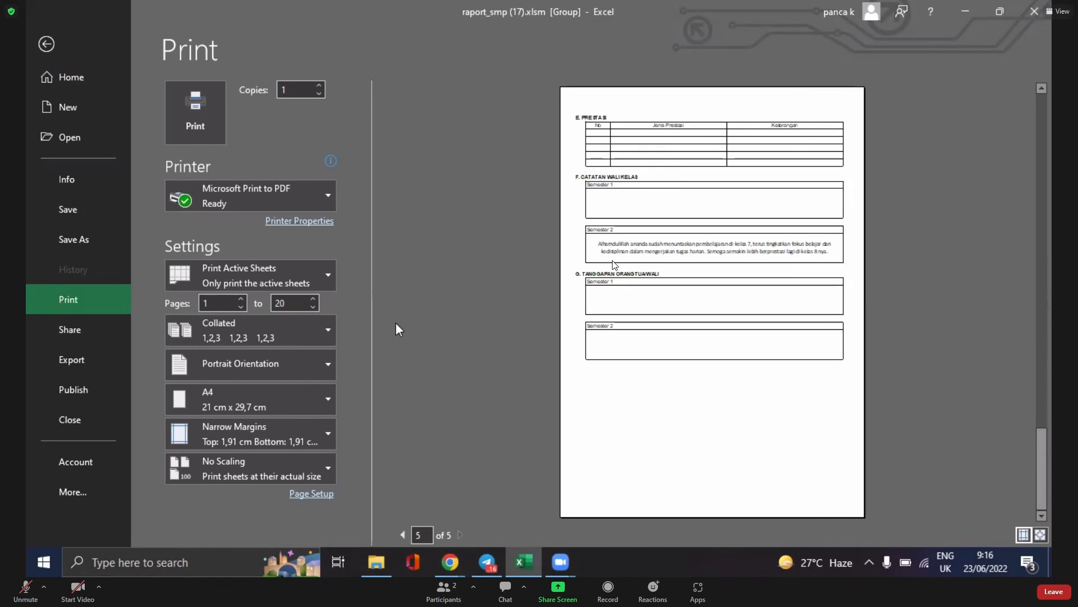